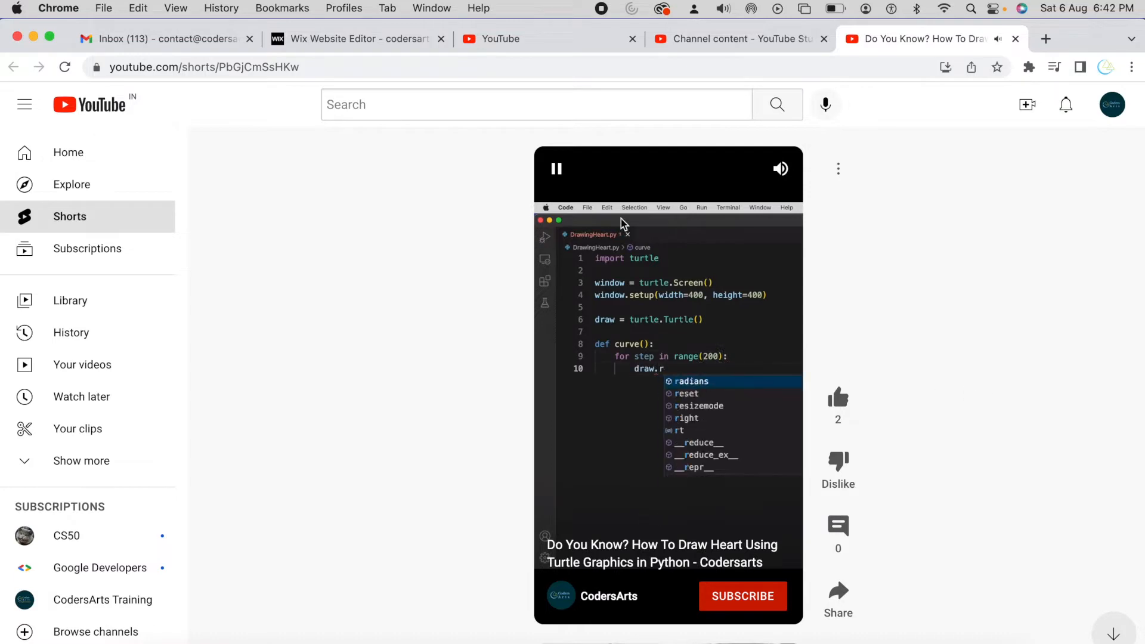
# Step: Pause the YouTube Short about drawing a heart with Python turtle graphics
pyautogui.click(557, 172)
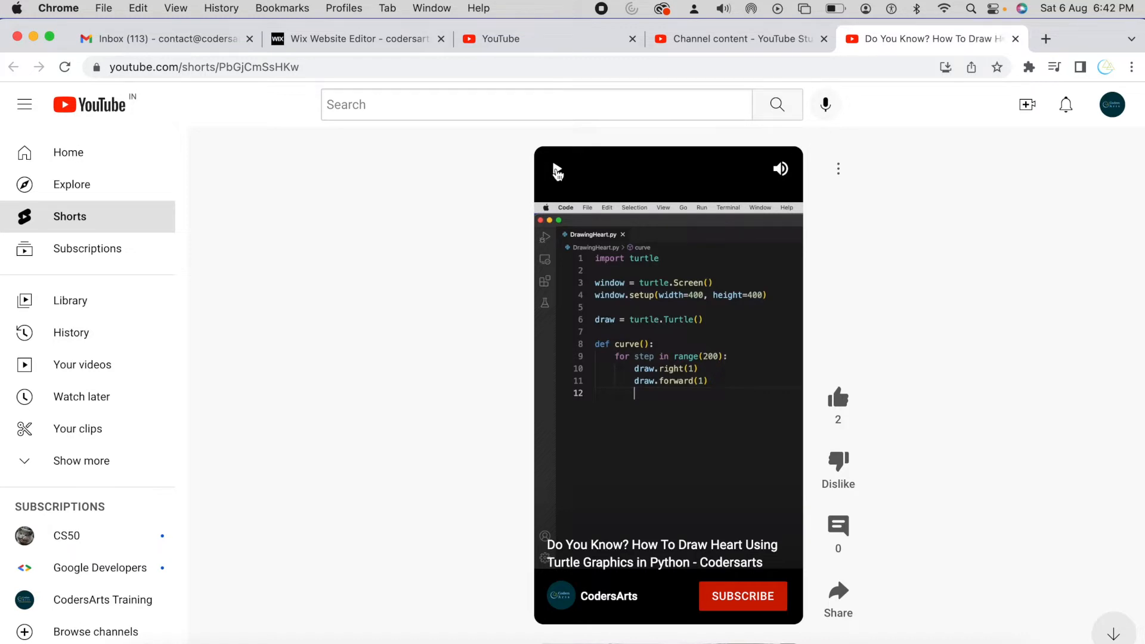
# Step: Switch to VS Code, create a file HelloWorld.py in the Python shorts folder and hide the Explorer
pyautogui.moveTo(147, 189); pyautogui.dragTo(221, 197)
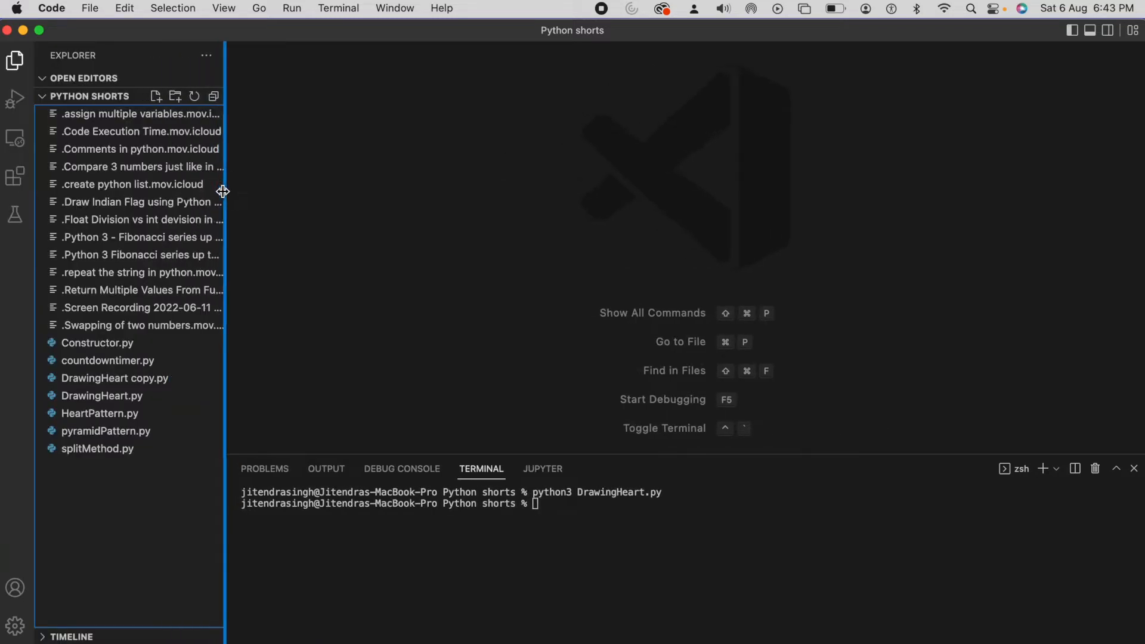
pyautogui.click(155, 96)
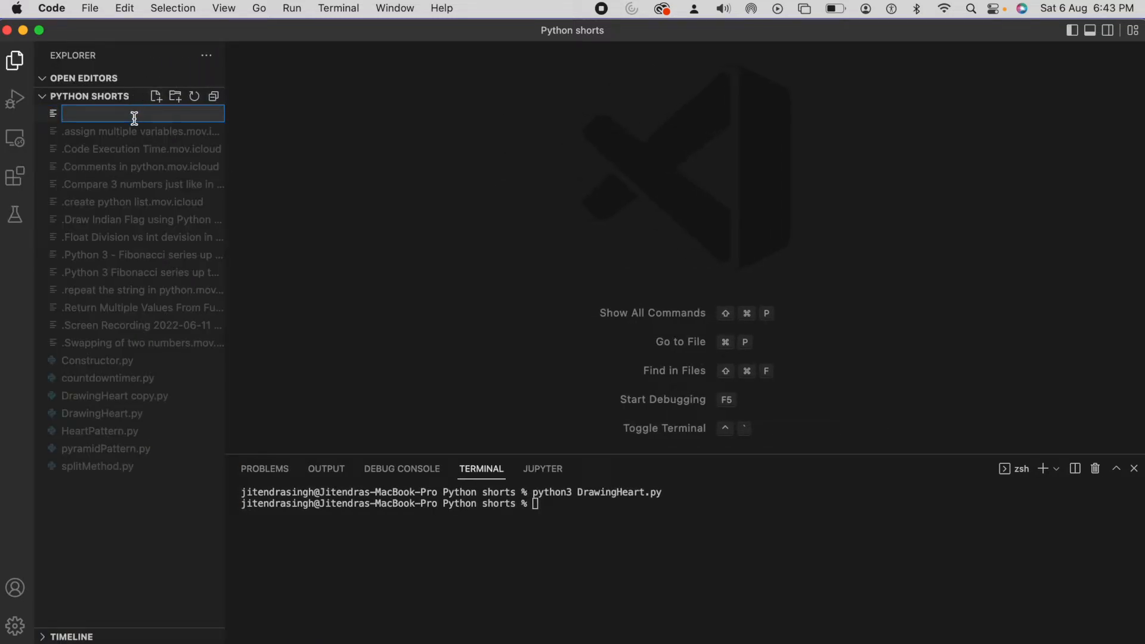
pyautogui.write('HelloWorld.py')
pyautogui.press('Return')
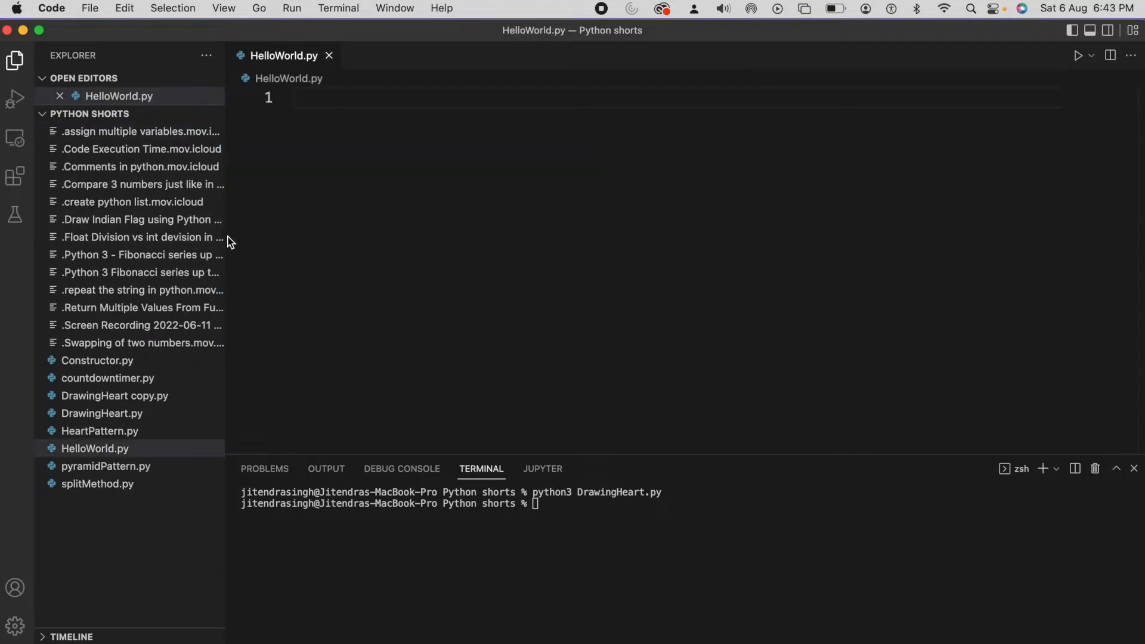
pyautogui.moveTo(226, 237); pyautogui.dragTo(38, 230)
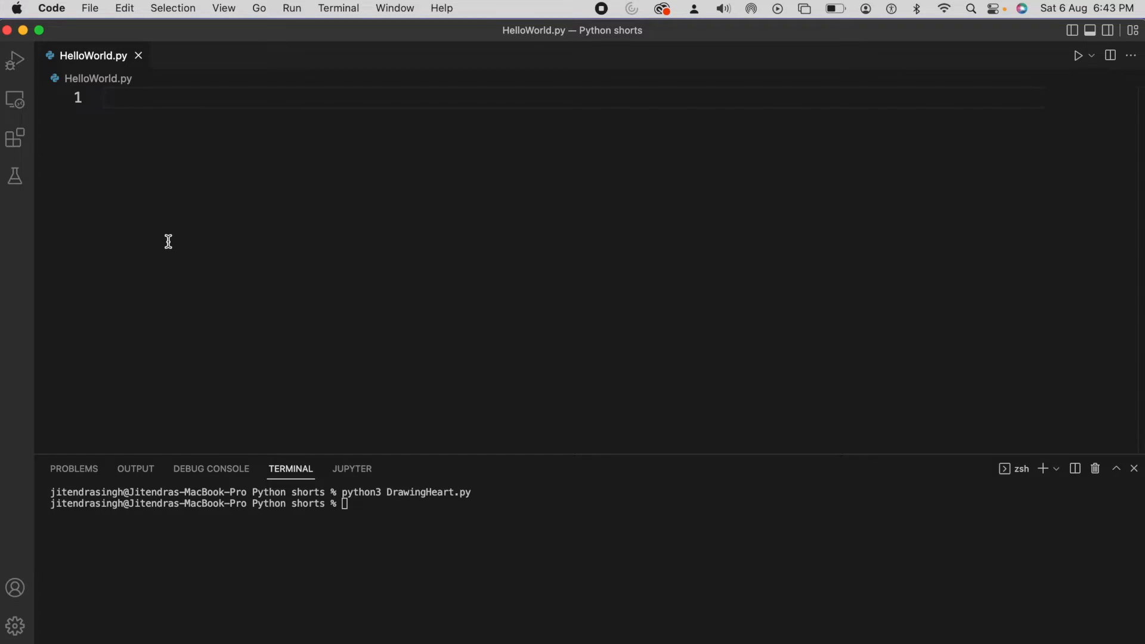
# Step: Open the macOS Screenshot tool and narrow the capture area to a vertical region of about 596 x 807 over the code
pyautogui.press('super+space')
pyautogui.write('scre')
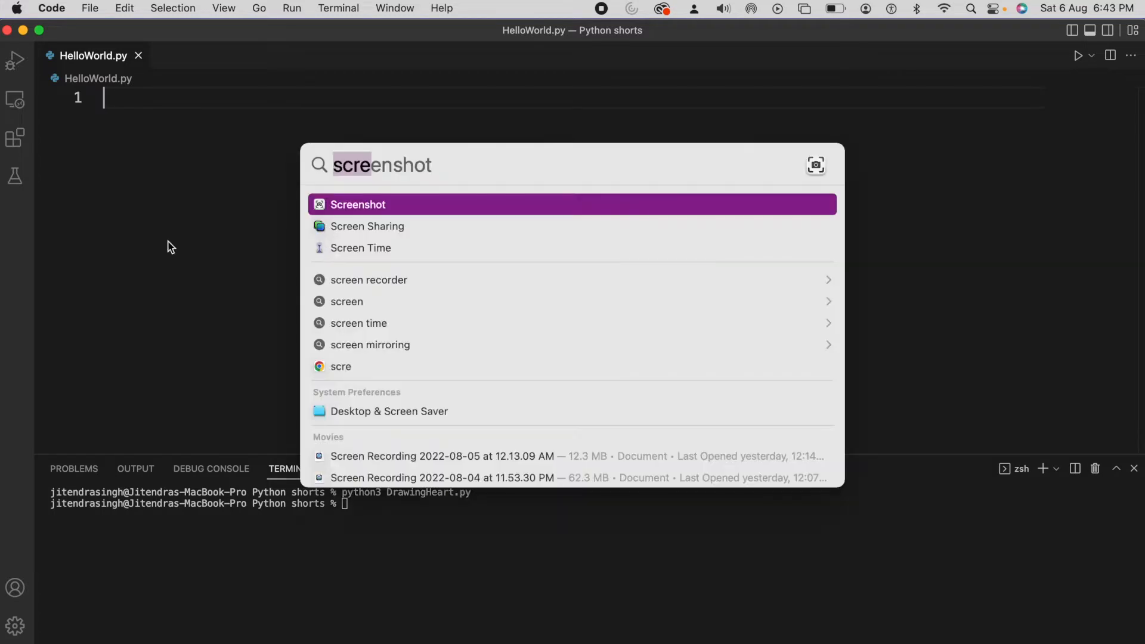
pyautogui.click(374, 210)
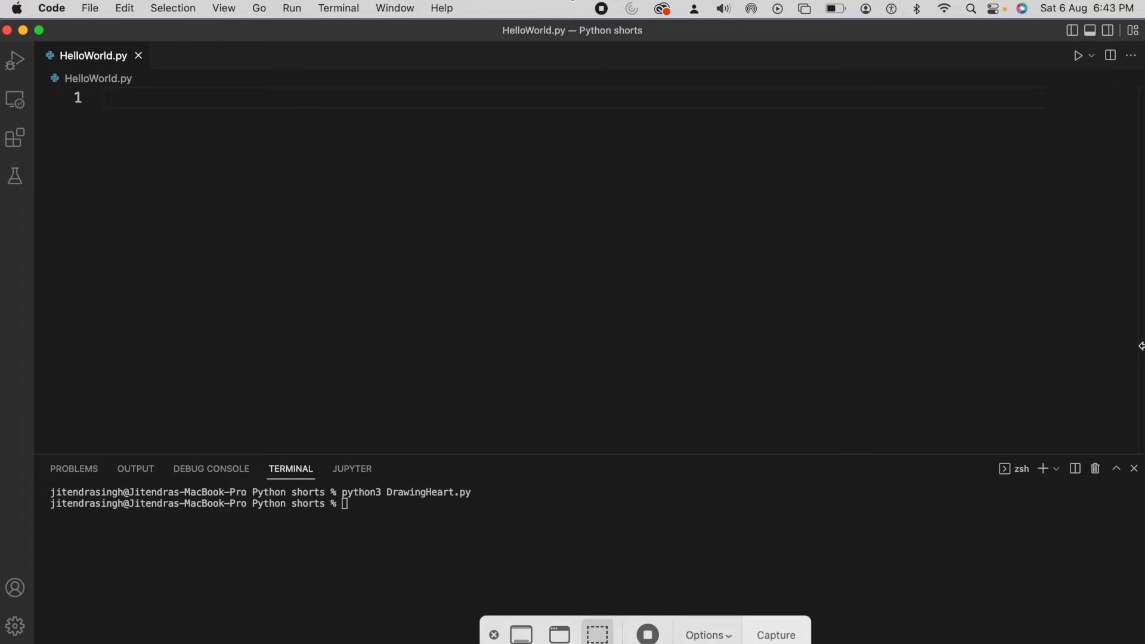
pyautogui.moveTo(1135, 330); pyautogui.dragTo(467, 406)
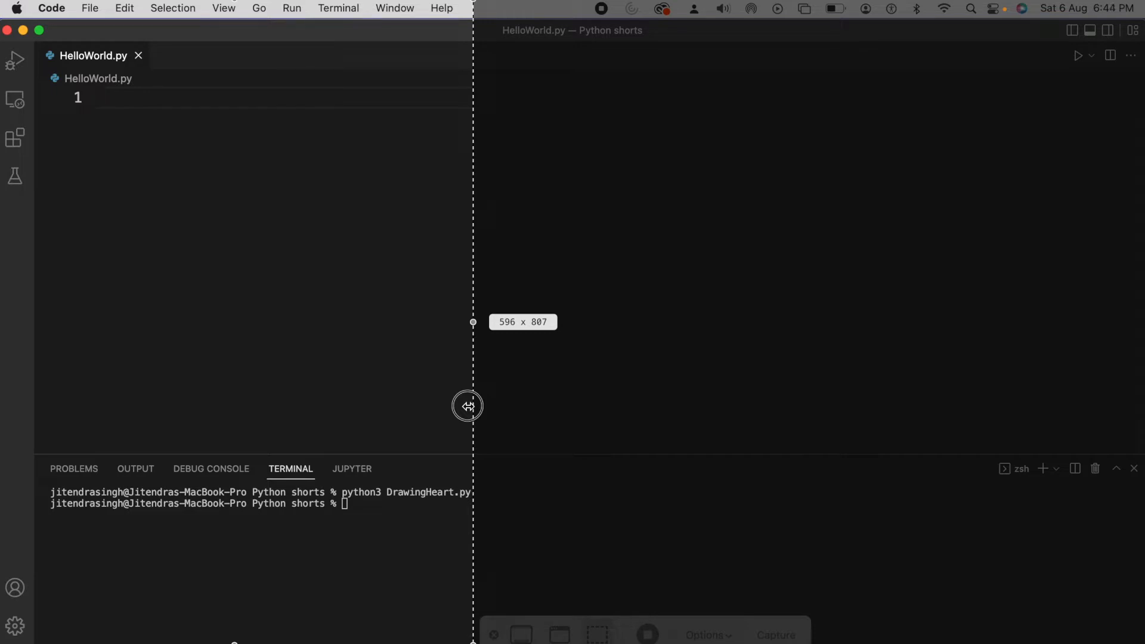
pyautogui.moveTo(467, 406); pyautogui.dragTo(468, 406)
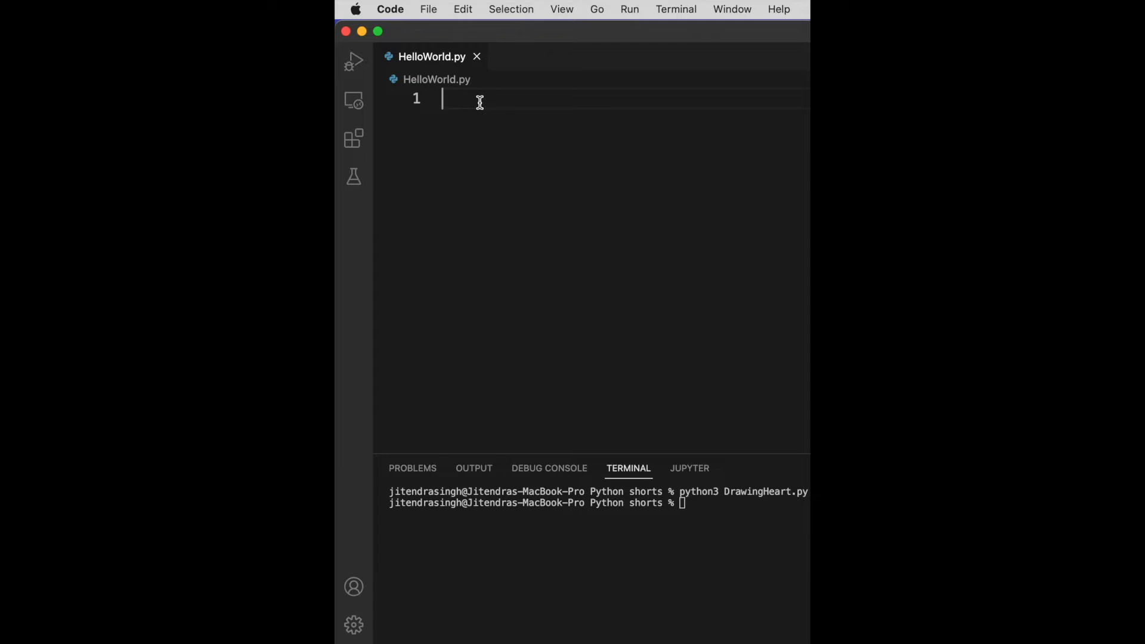
# Step: Write the assignment var1 = "Hello World" on the first line of HelloWorld.py
pyautogui.write('var1')
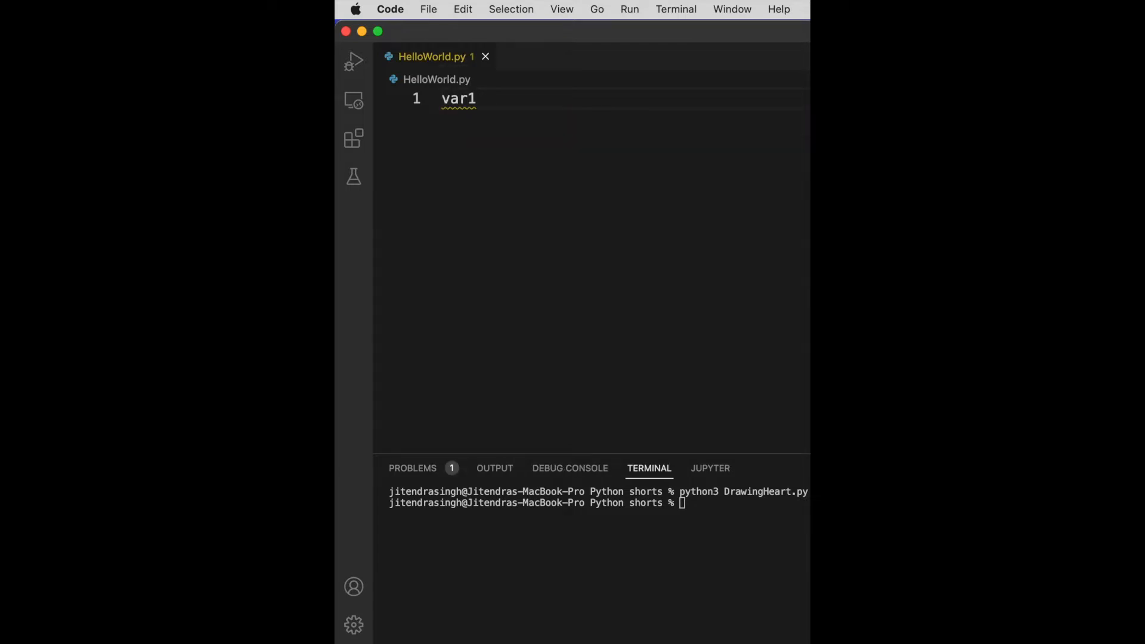
pyautogui.write(' = "e')
pyautogui.press('BackSpace')
pyautogui.write('Hello World')
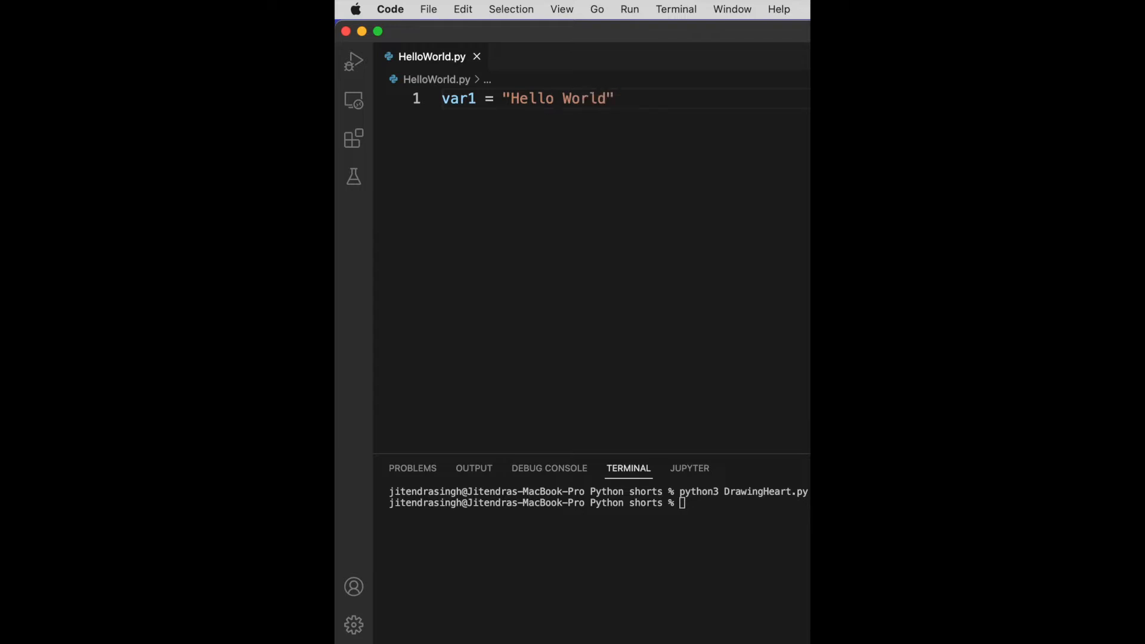
# Step: Add the statement print(var1) on line 3, leaving a blank line after the assignment
pyautogui.press('Return')
pyautogui.press('Return')
pyautogui.write('print(')
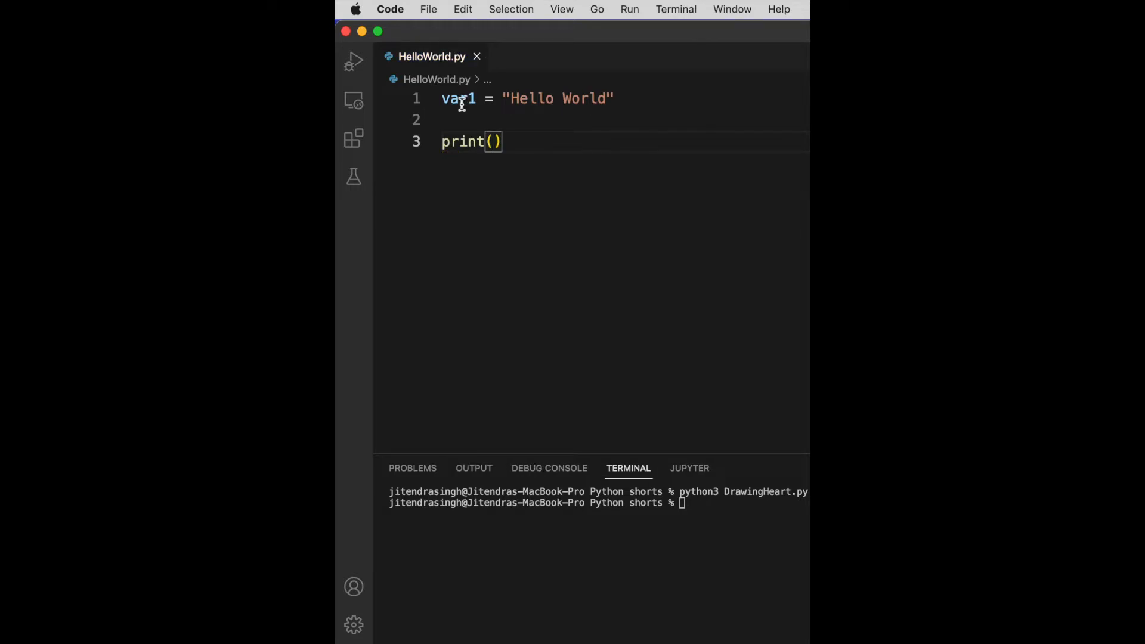
pyautogui.write('var1')
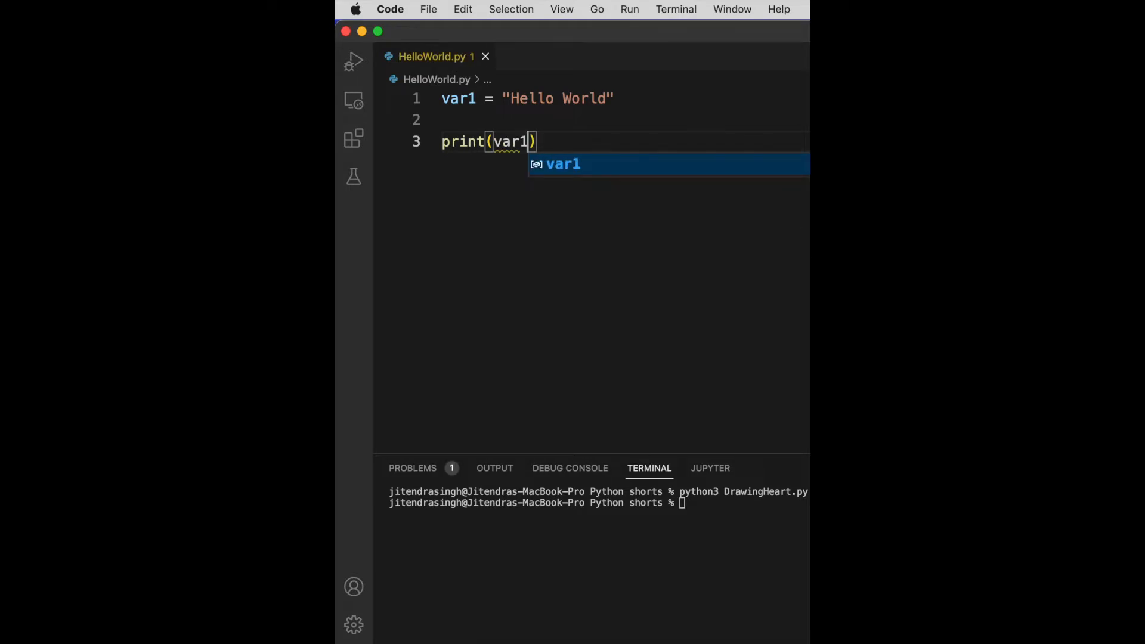
pyautogui.click(552, 152)
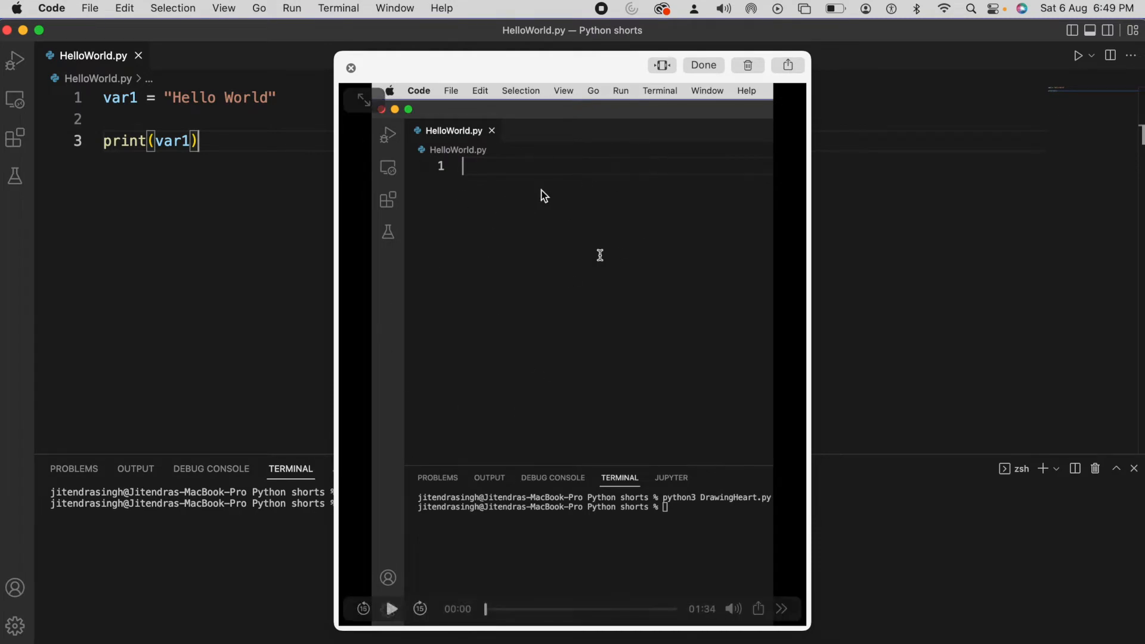
# Step: Accept the finished screen recording in its preview, and switch to iMovie to create a new movie project
pyautogui.click(701, 66)
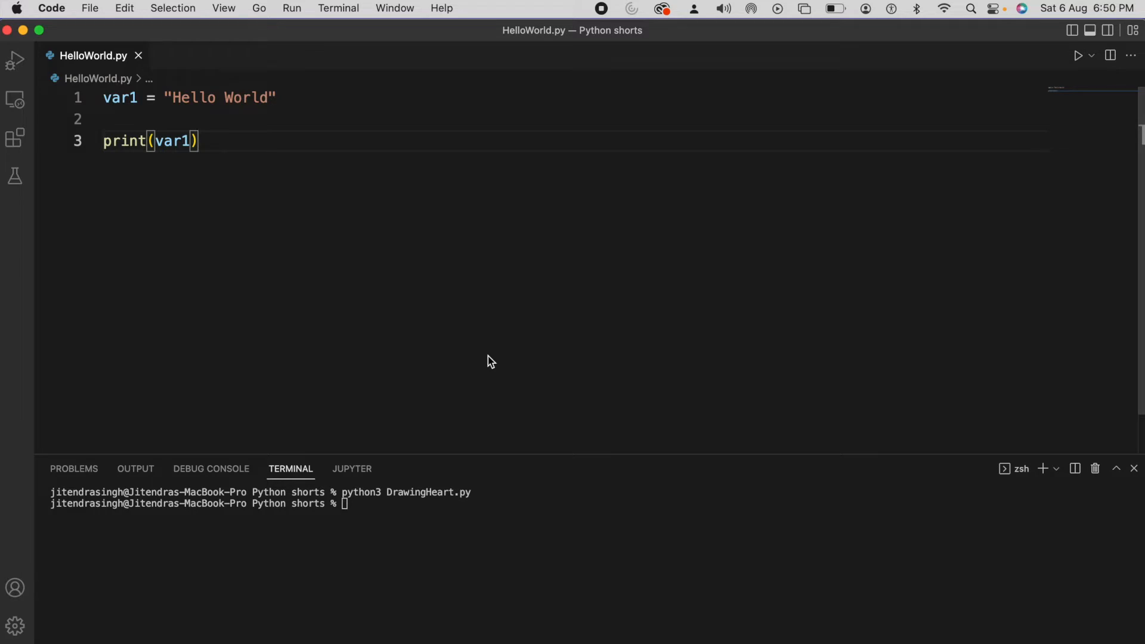
pyautogui.press('super+space')
pyautogui.write('imovie')
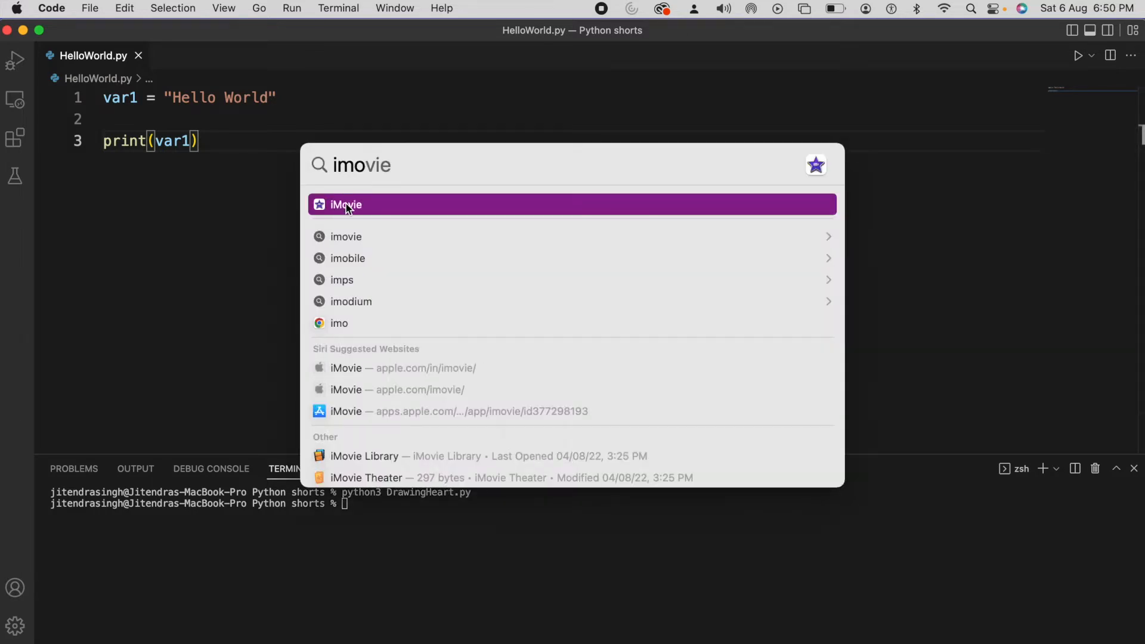
pyautogui.click(346, 205)
pyautogui.click(167, 251)
pyautogui.click(125, 309)
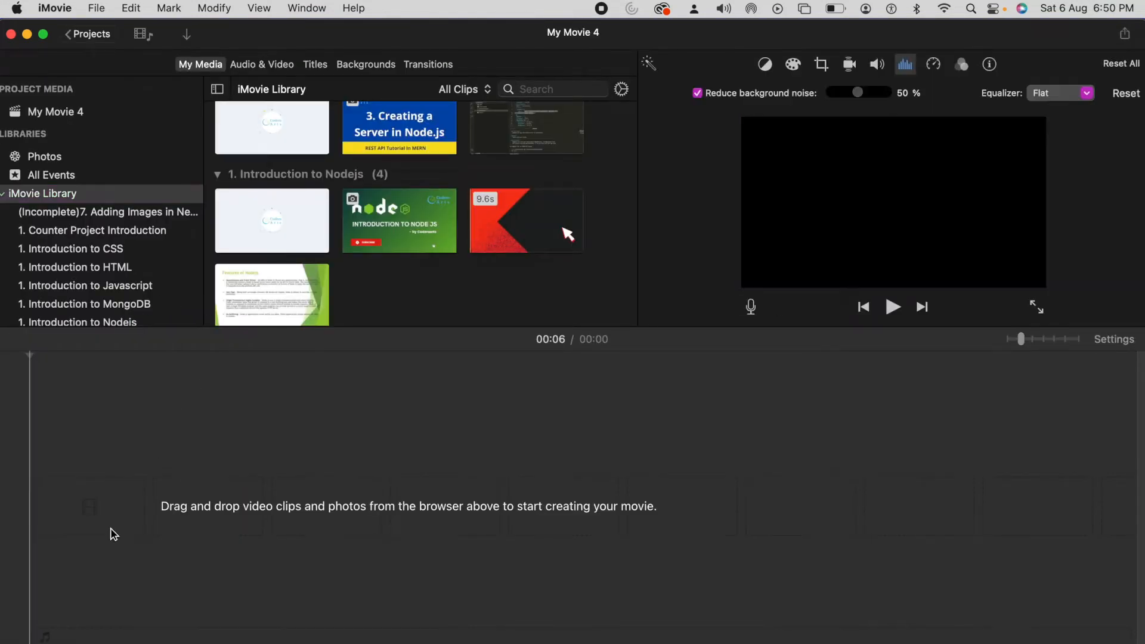
# Step: Open Finder's Recents and add the newest vertical screen recording to the iMovie timeline
pyautogui.click(160, 637)
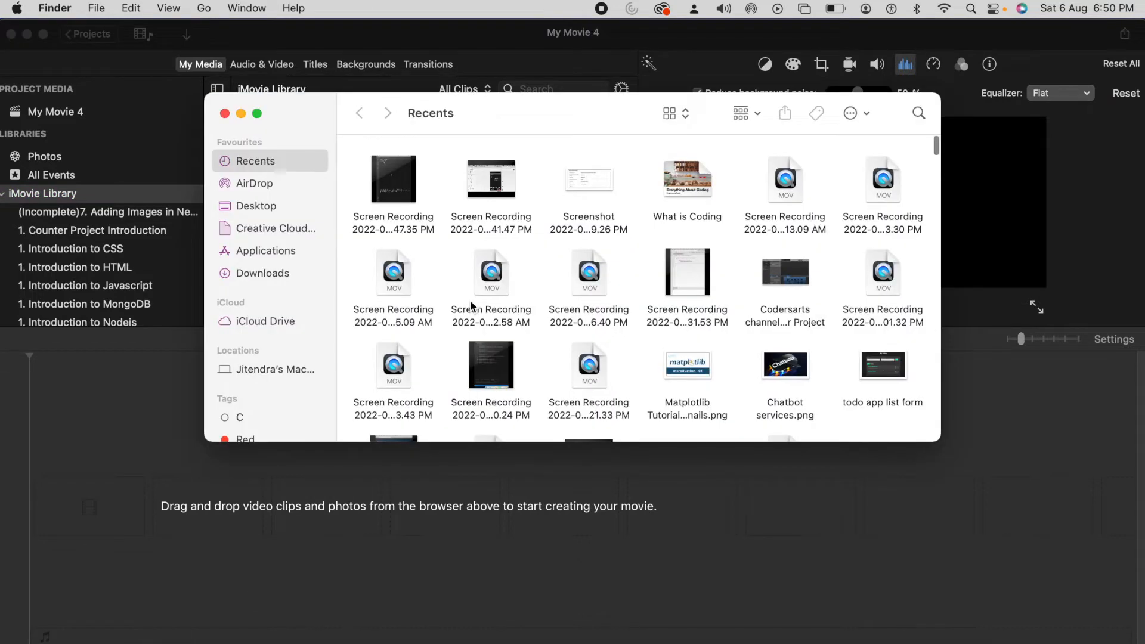
pyautogui.moveTo(544, 112); pyautogui.dragTo(692, 132)
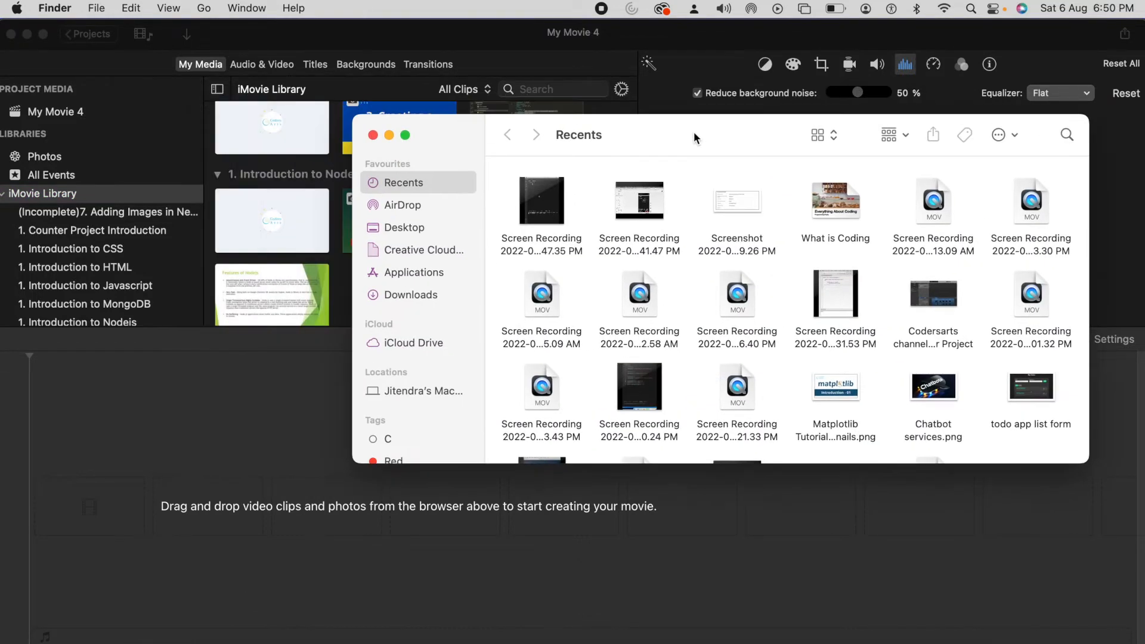
pyautogui.moveTo(554, 188); pyautogui.dragTo(141, 435)
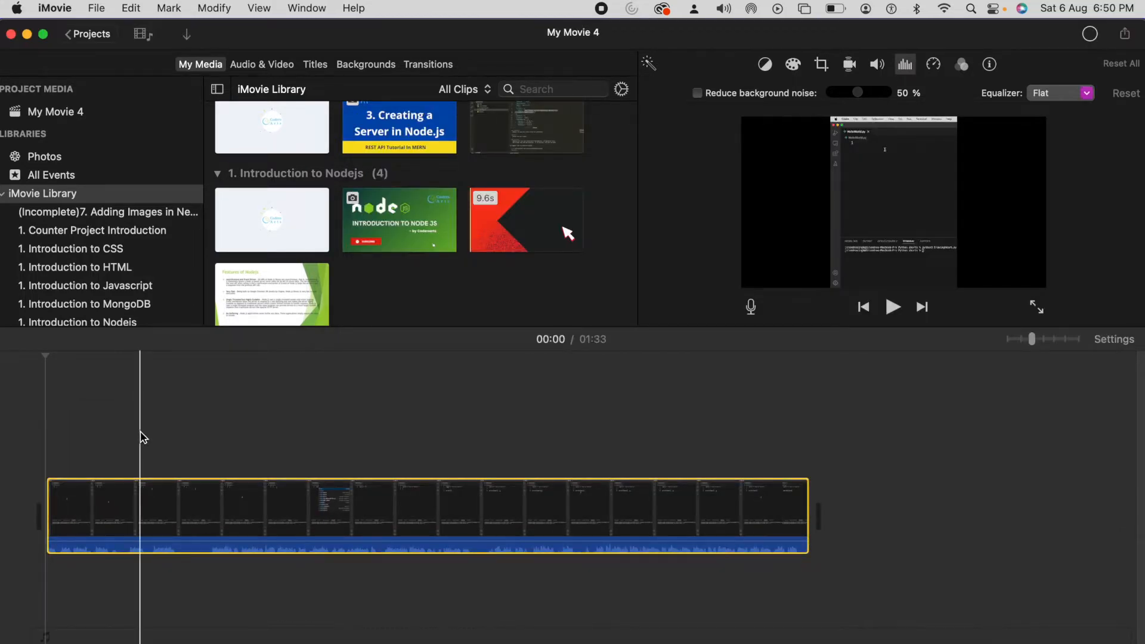
# Step: Speed up the screen recording clip on the timeline with Fast Forward at 8x
pyautogui.click(43, 460)
pyautogui.click(481, 381)
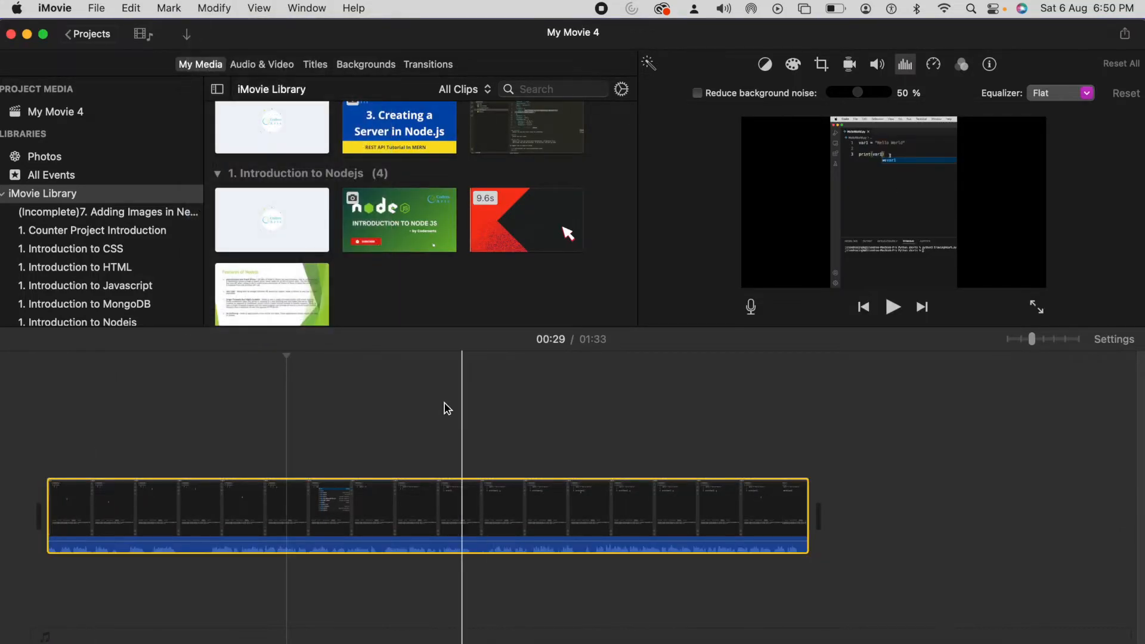
pyautogui.click(308, 503)
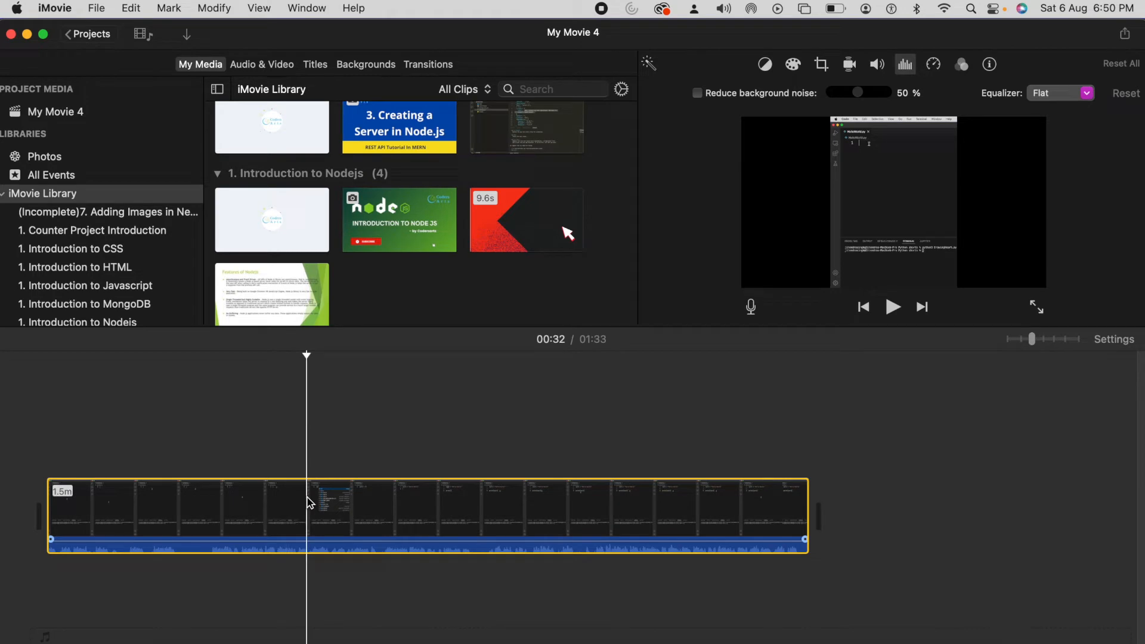
pyautogui.click(213, 10)
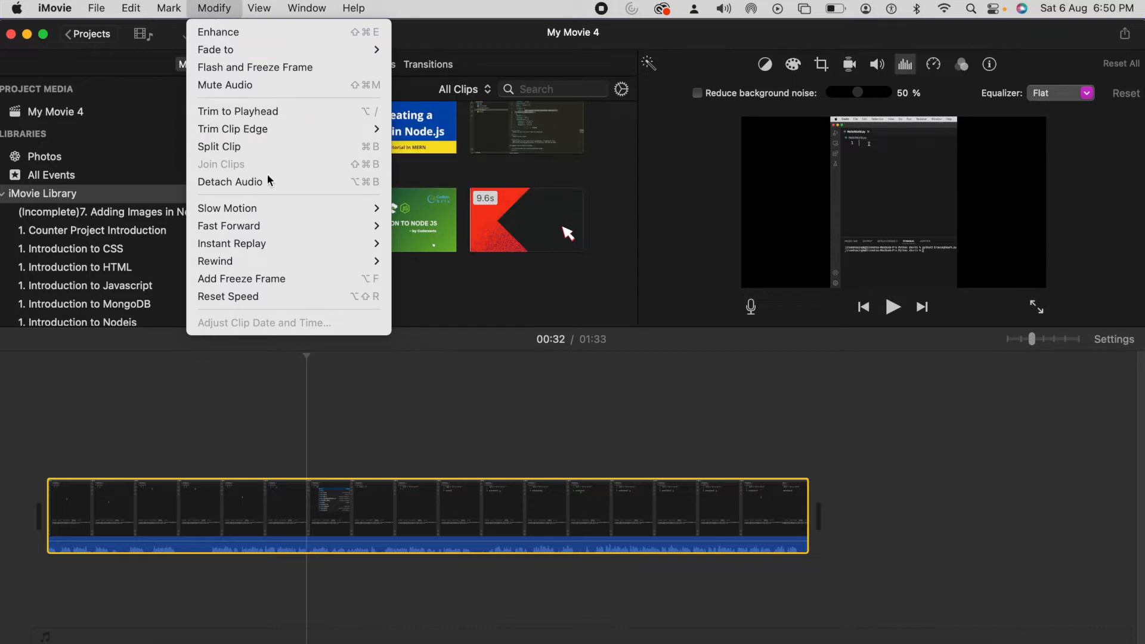
pyautogui.moveTo(270, 233)
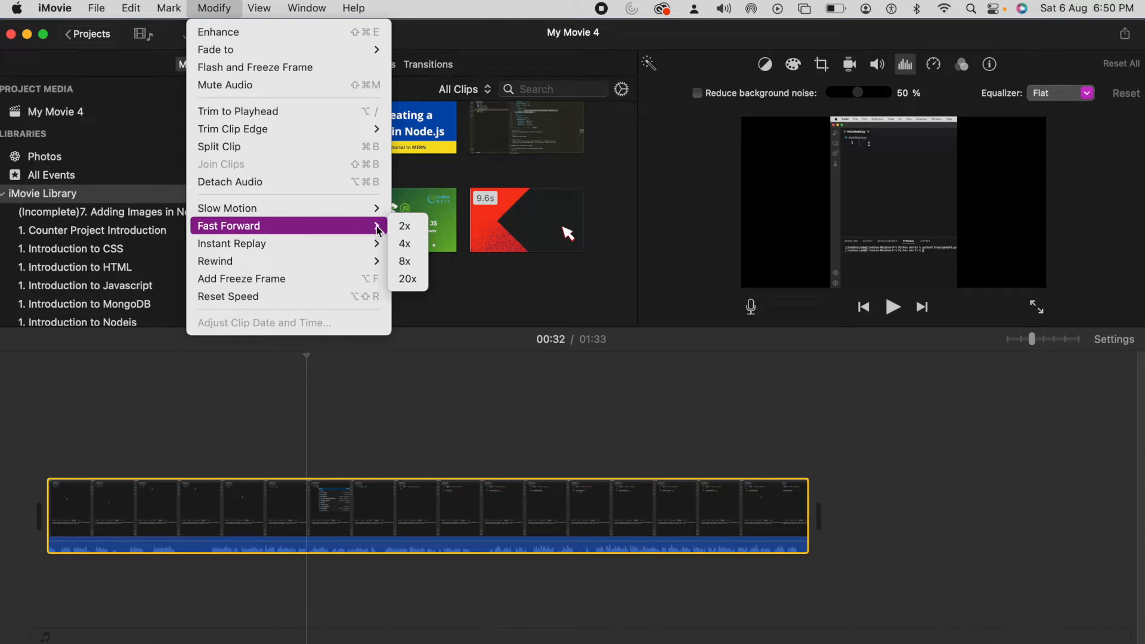
pyautogui.click(405, 263)
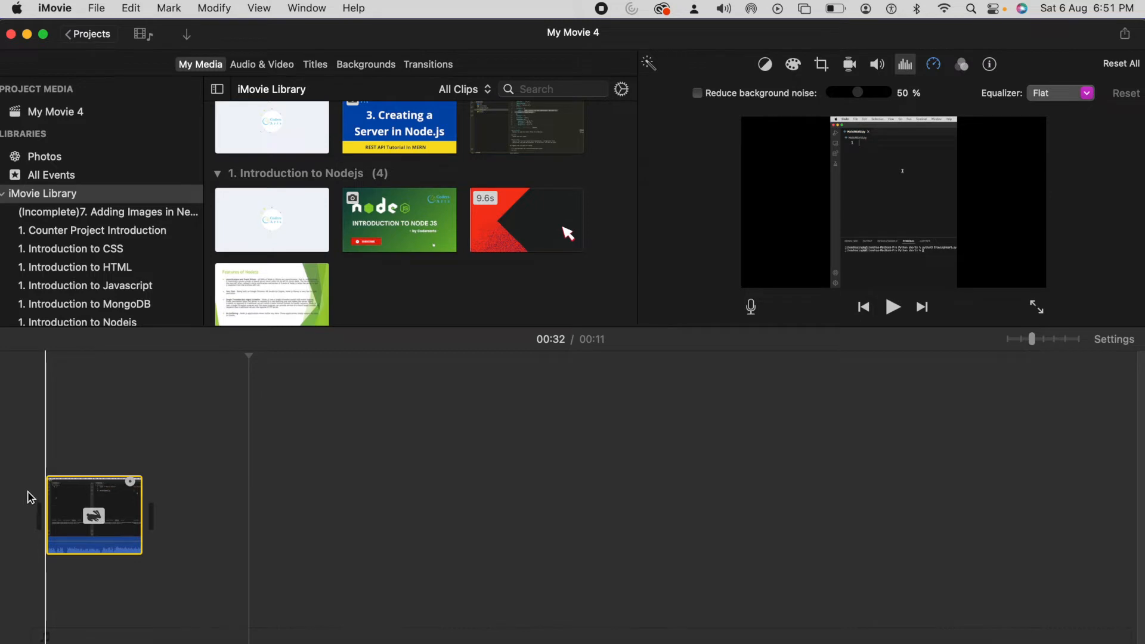
# Step: Rotate the shortened clip counterclockwise once with the cropping tools
pyautogui.click(47, 434)
pyautogui.click(84, 497)
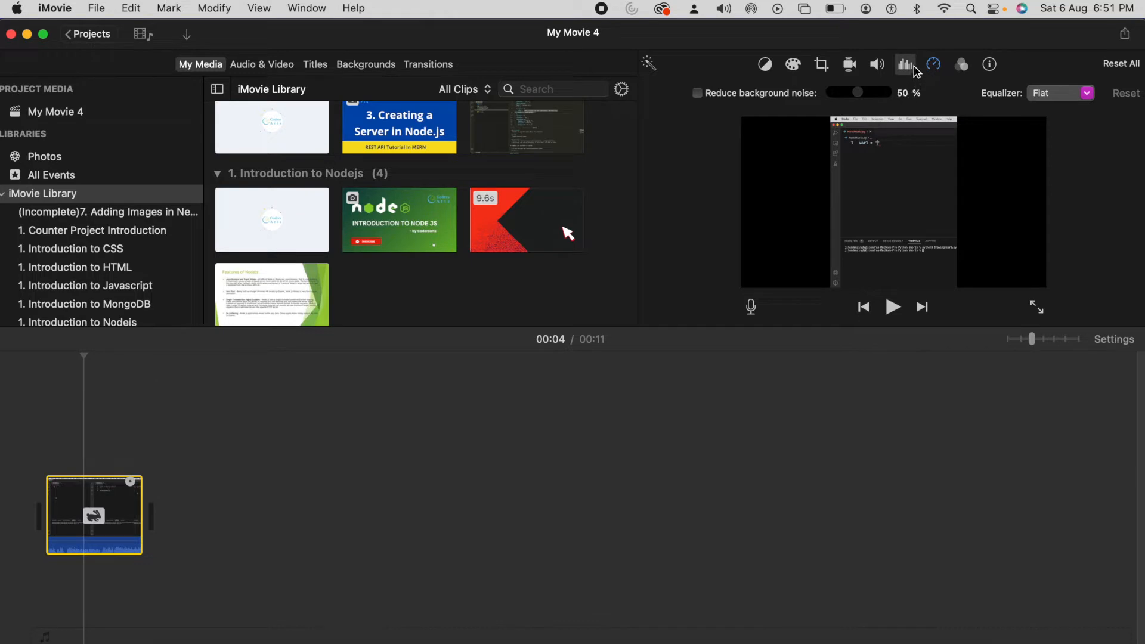
pyautogui.click(822, 64)
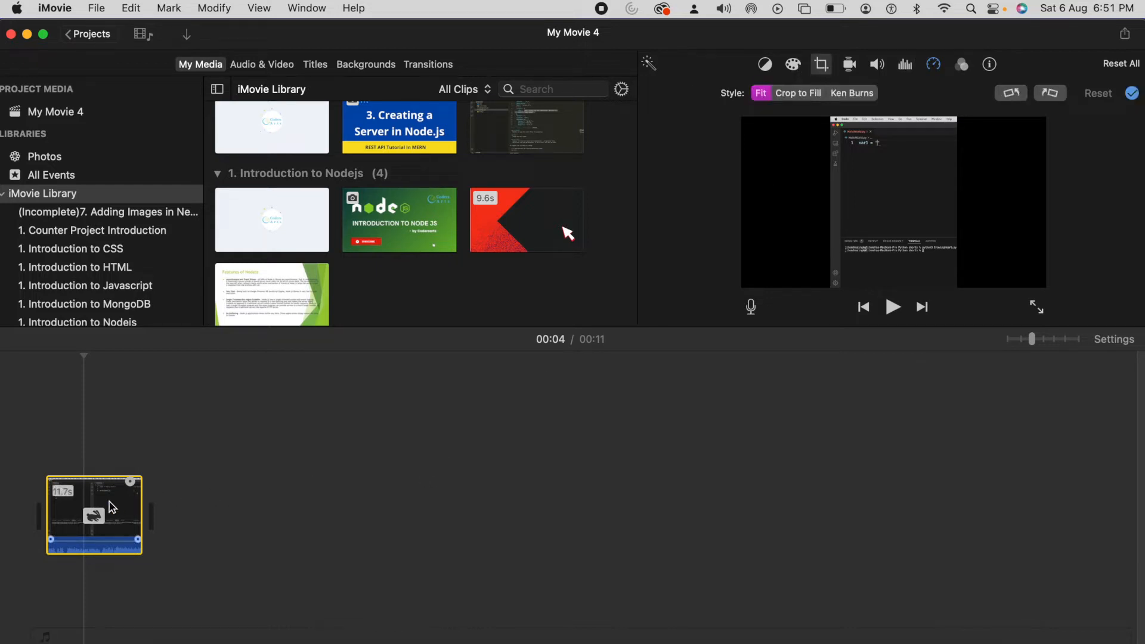
pyautogui.click(1012, 94)
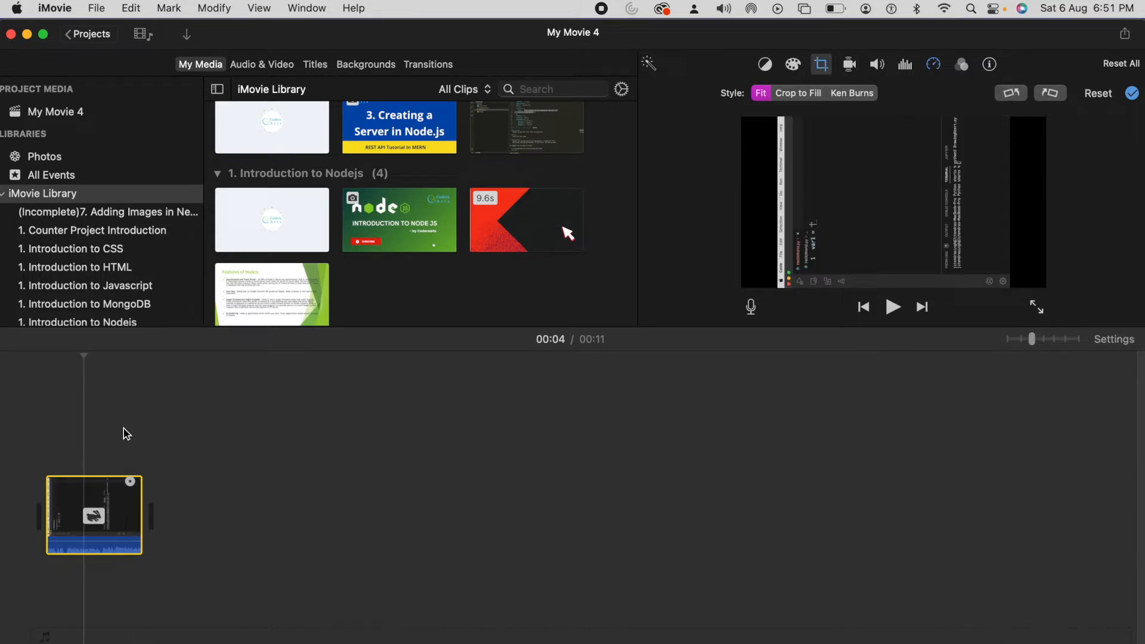
# Step: Return to the projects overview and save the project as "Hello world Coding short video"
pyautogui.click(75, 34)
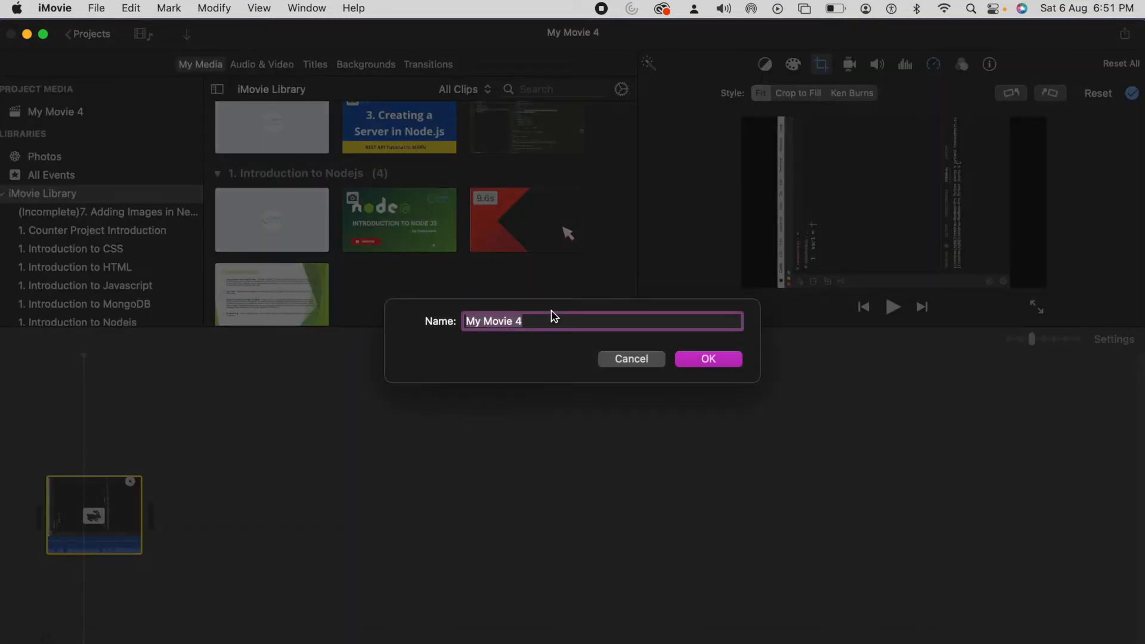
pyautogui.write('Hell')
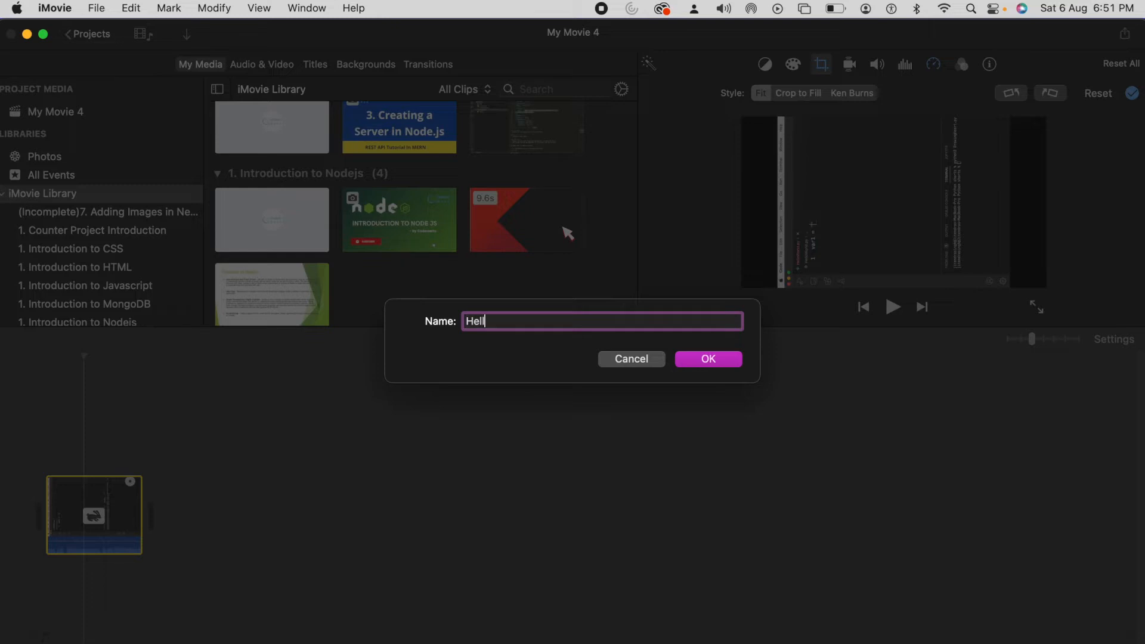
pyautogui.write('o wo')
pyautogui.write('rld Sho')
pyautogui.write('rting')
pyautogui.press('BackSpace')
pyautogui.press('BackSpace')
pyautogui.press('BackSpace')
pyautogui.press('BackSpace')
pyautogui.write('t')
pyautogui.press('BackSpace')
pyautogui.press('BackSpace')
pyautogui.press('BackSpace')
pyautogui.press('BackSpace')
pyautogui.press('BackSpace')
pyautogui.write('Cod')
pyautogui.press('BackSpace')
pyautogui.write('oding sort')
pyautogui.press('BackSpace')
pyautogui.press('BackSpace')
pyautogui.press('BackSpace')
pyautogui.write('hort')
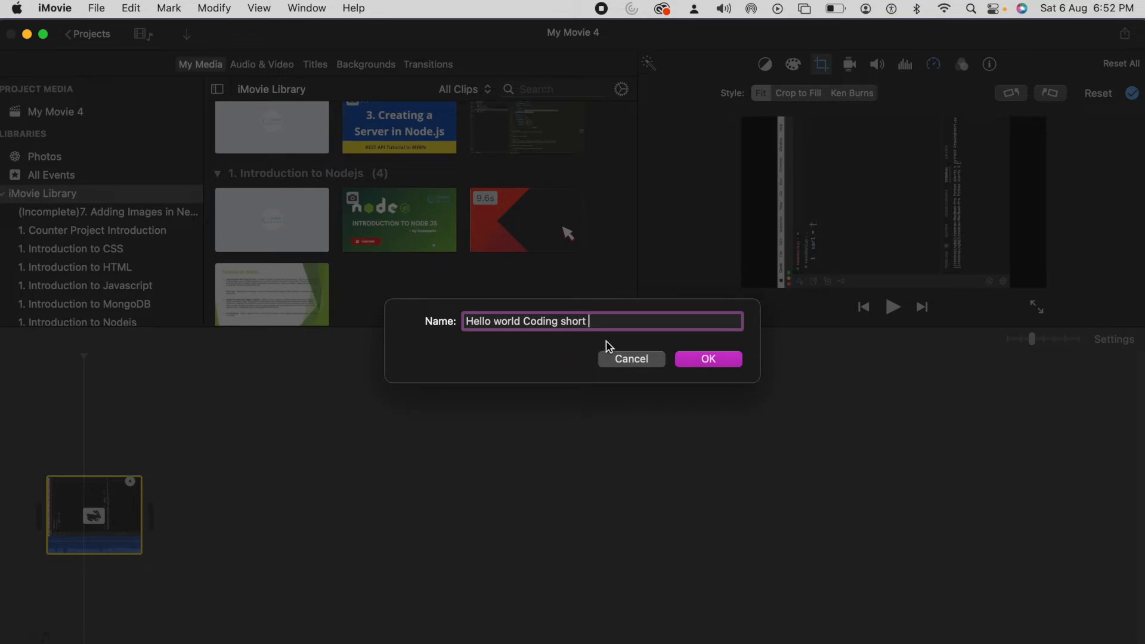
pyautogui.write('video')
pyautogui.press('super+a')
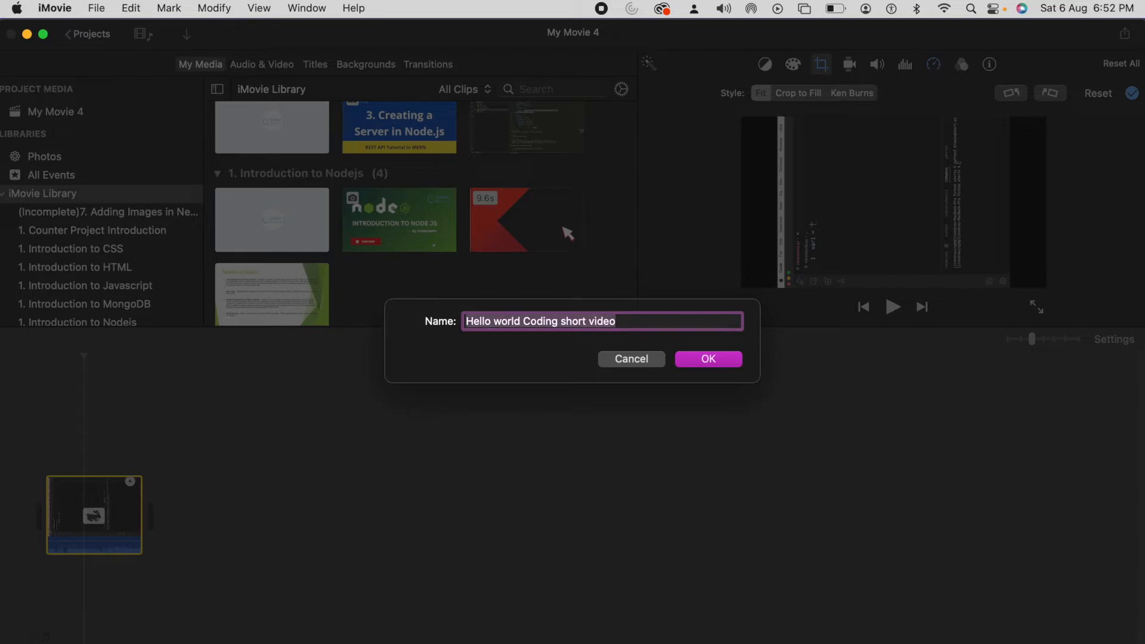
pyautogui.click(716, 360)
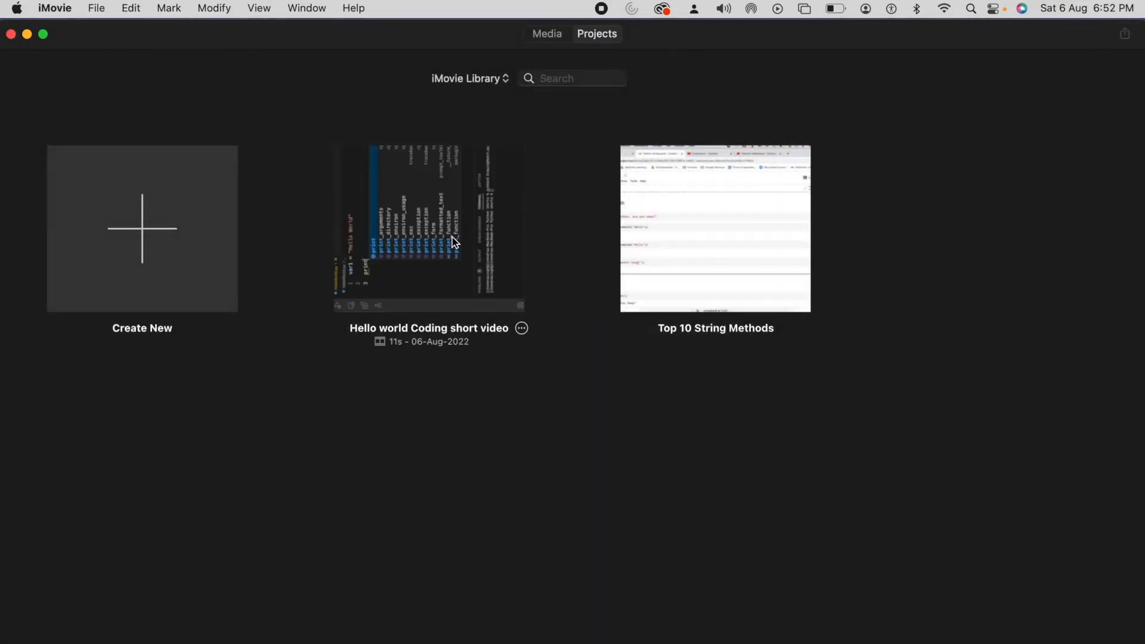
# Step: Export the "Hello world Coding short video" project as a video file to the Downloads folder, keeping its name
pyautogui.click(444, 227)
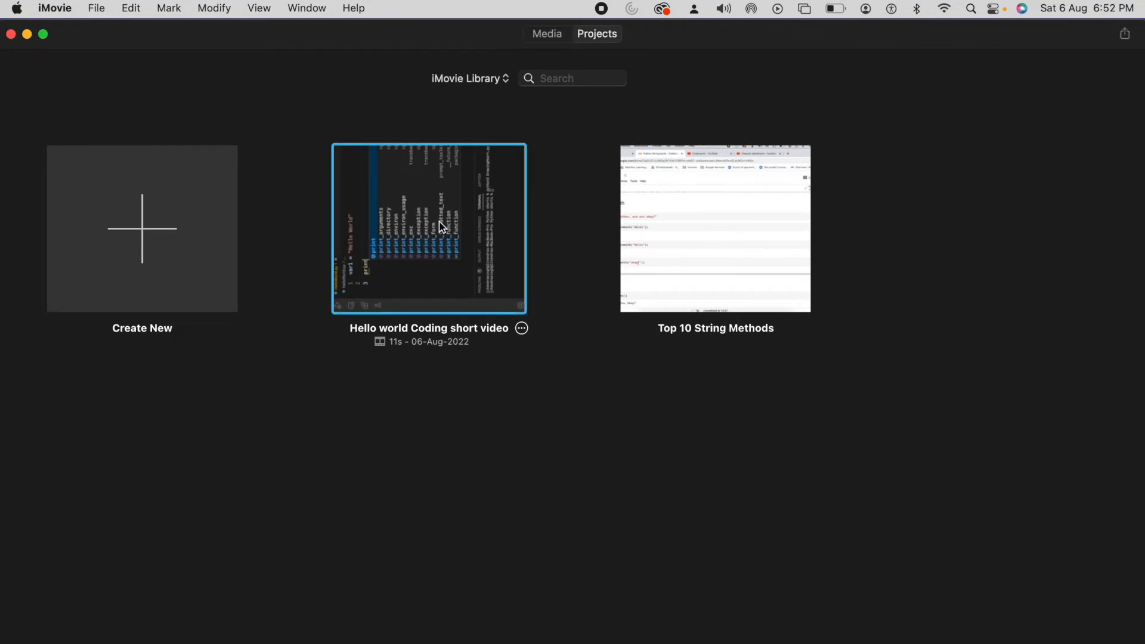
pyautogui.click(522, 329)
pyautogui.moveTo(626, 373)
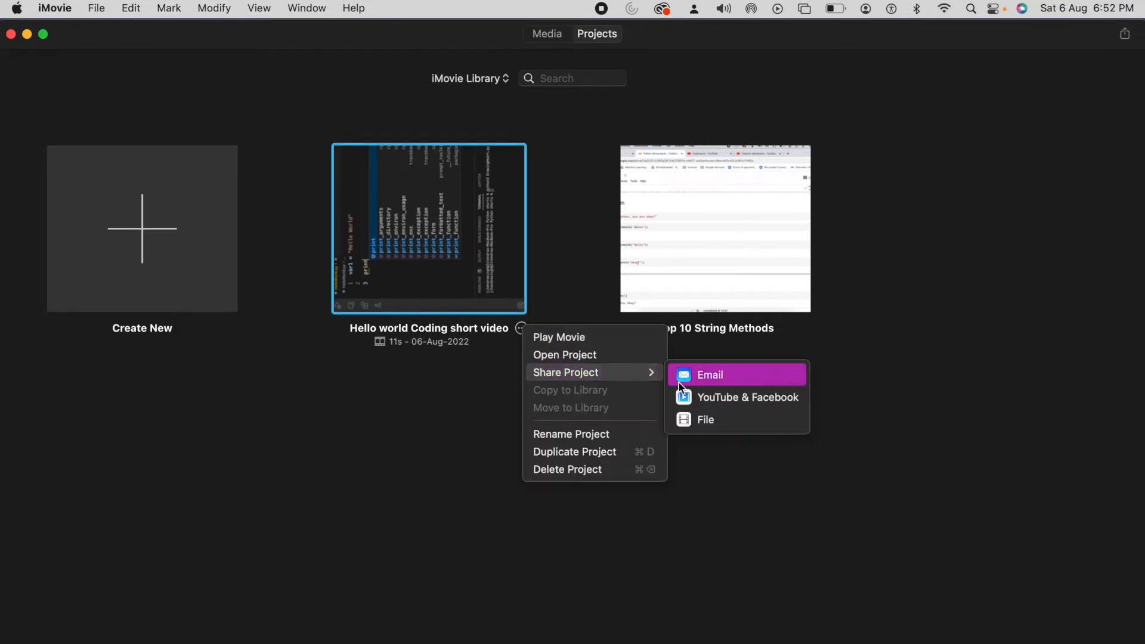
pyautogui.click(701, 420)
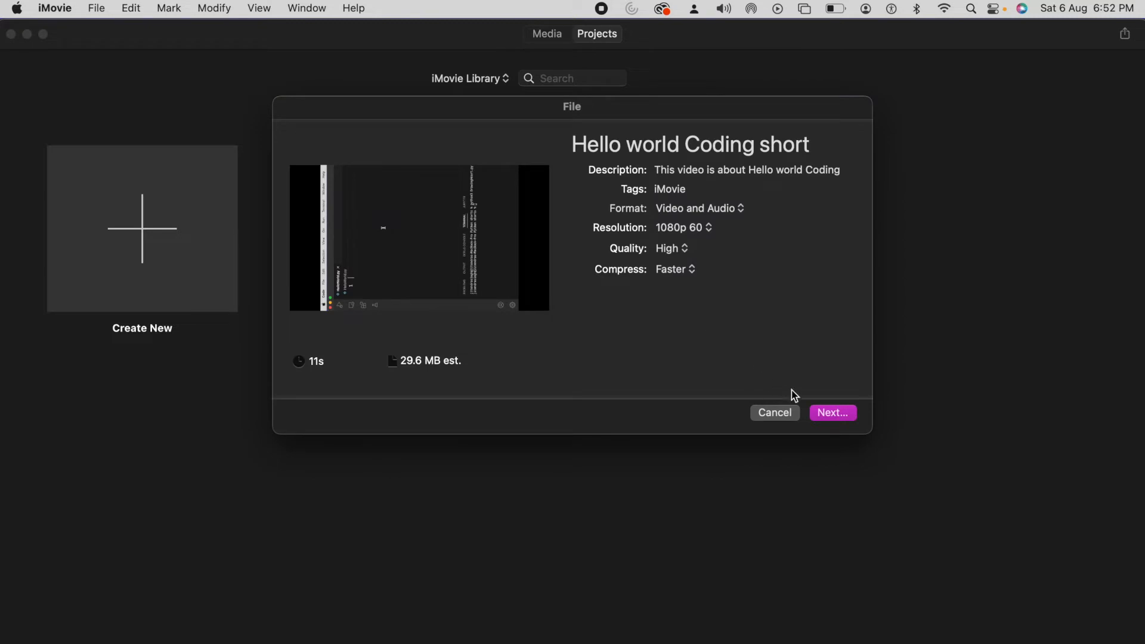
pyautogui.click(826, 415)
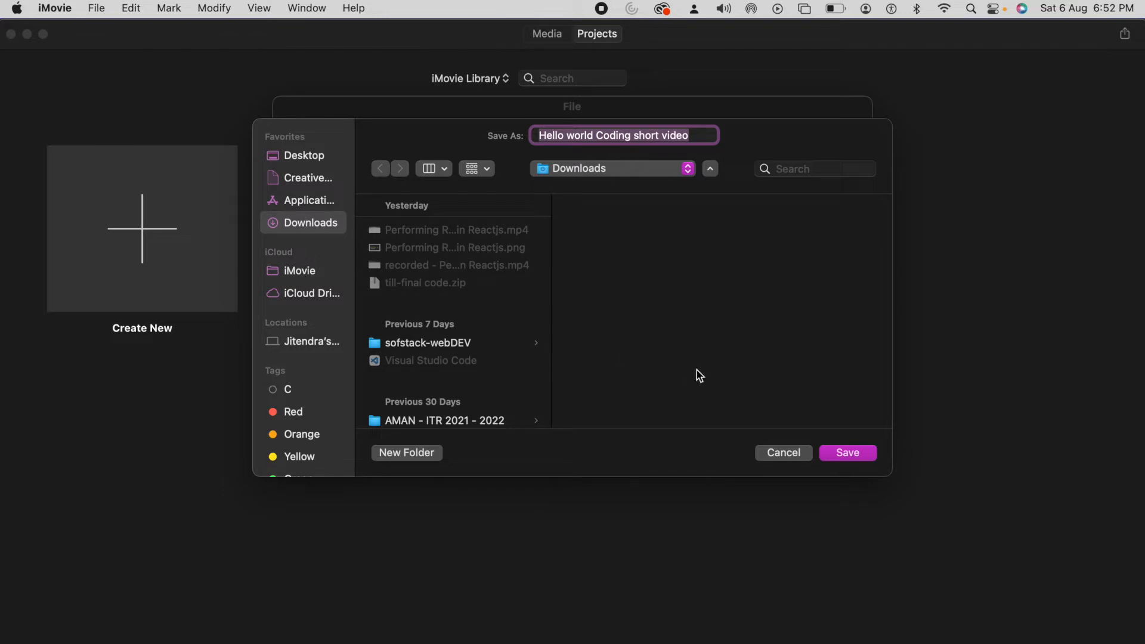
pyautogui.click(848, 454)
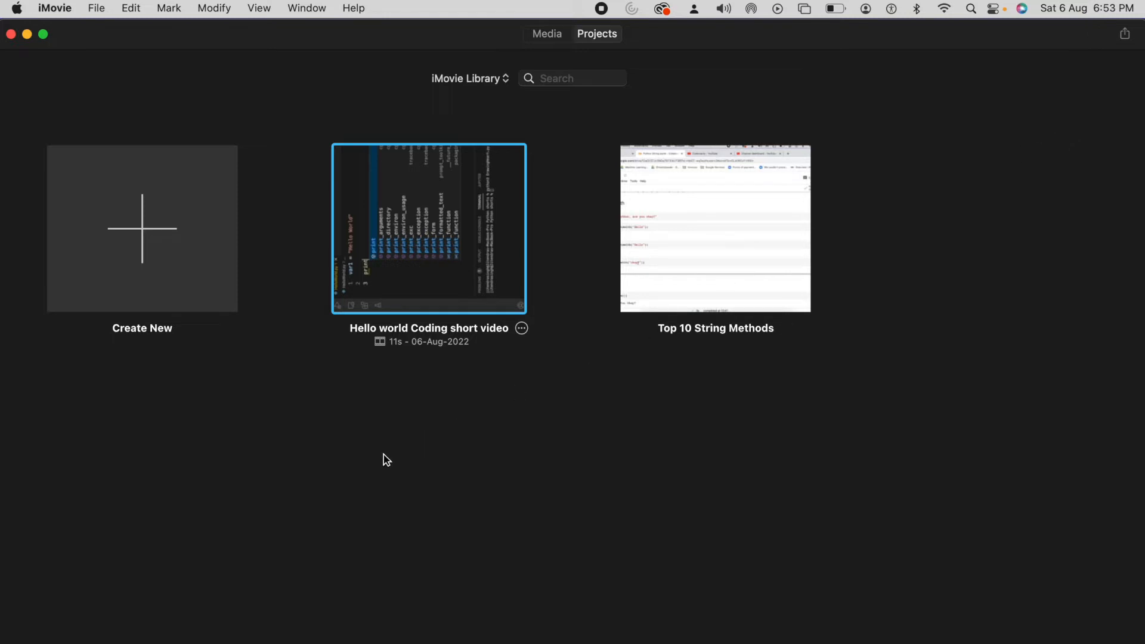
# Step: Switch to Finder's Downloads folder and play the exported "Hello world Coding short video.mp4" to check its orientation, closing the player when done
pyautogui.click(163, 642)
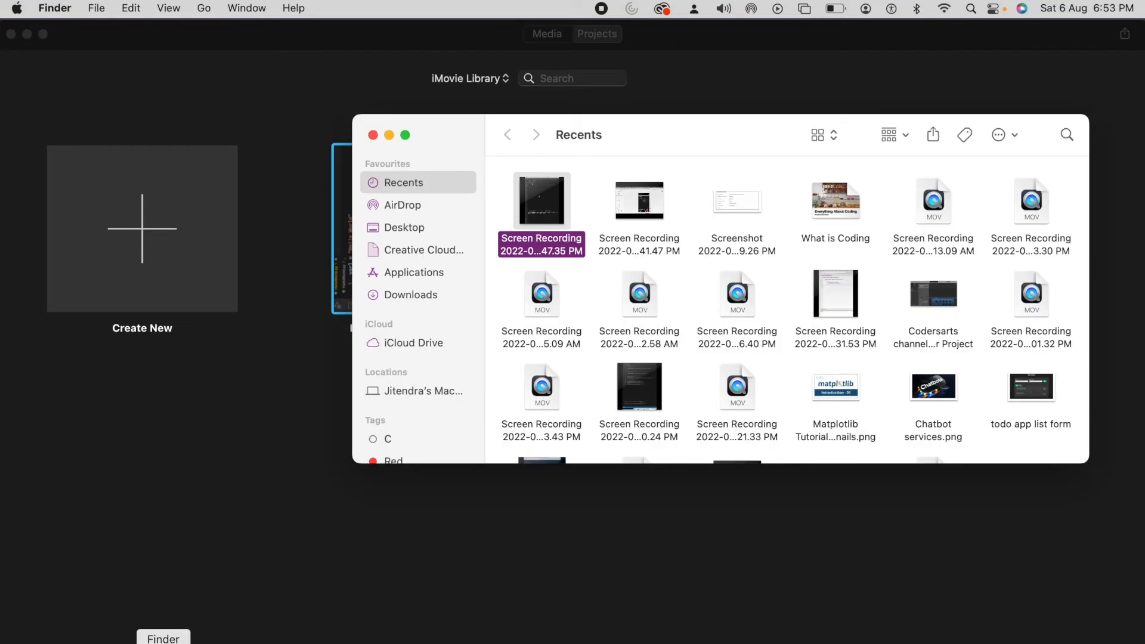
pyautogui.click(407, 292)
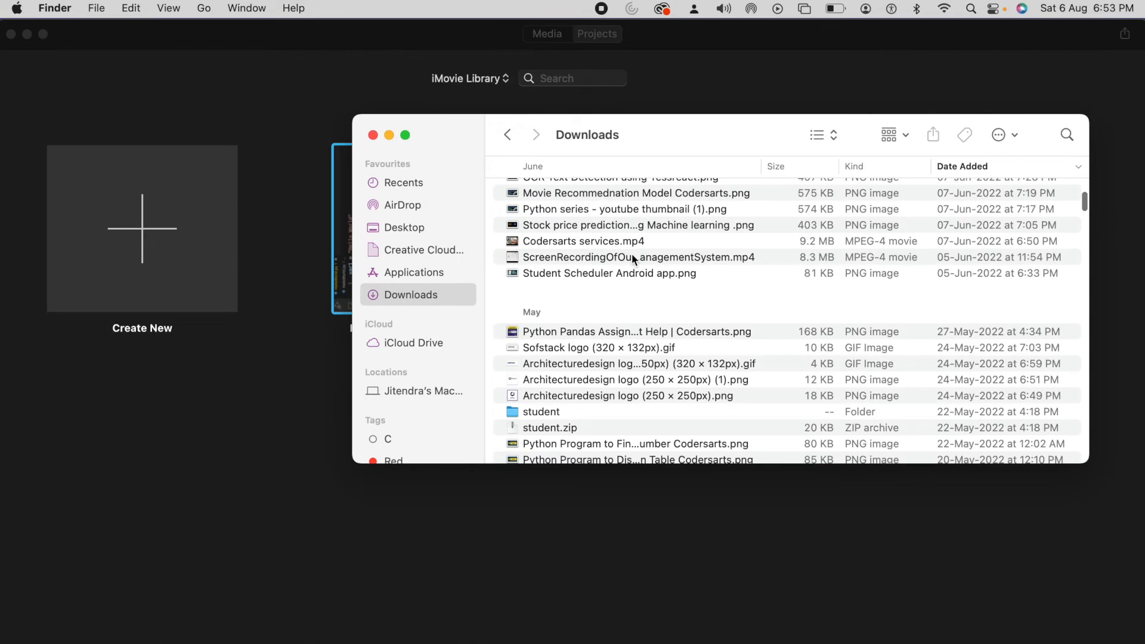
pyautogui.scroll(15, 631, 253)
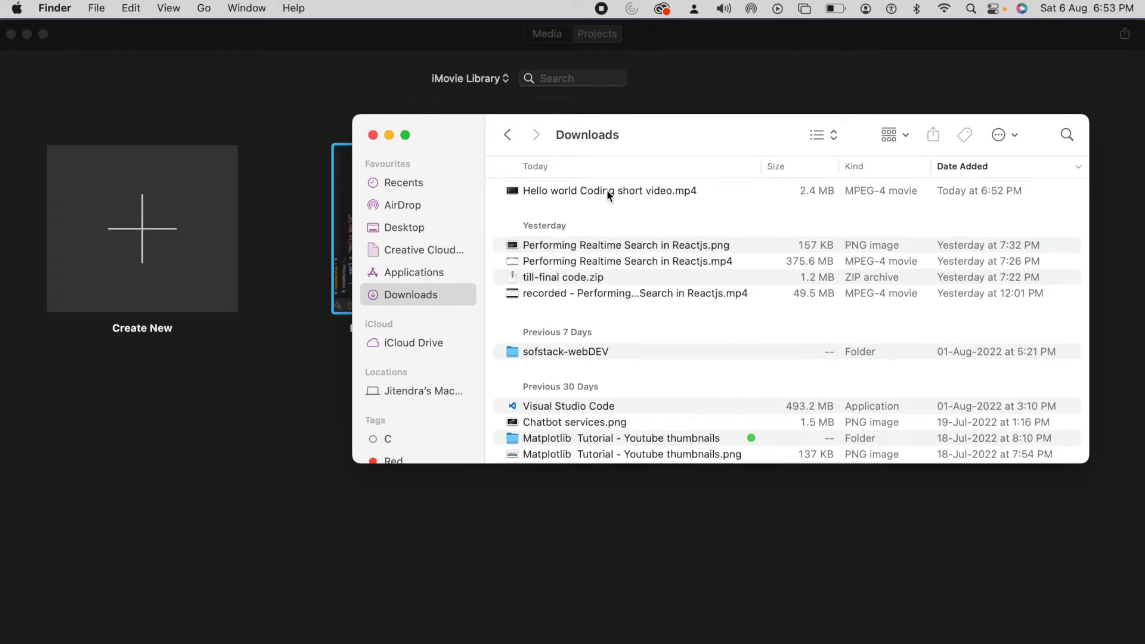
pyautogui.doubleClick(606, 190)
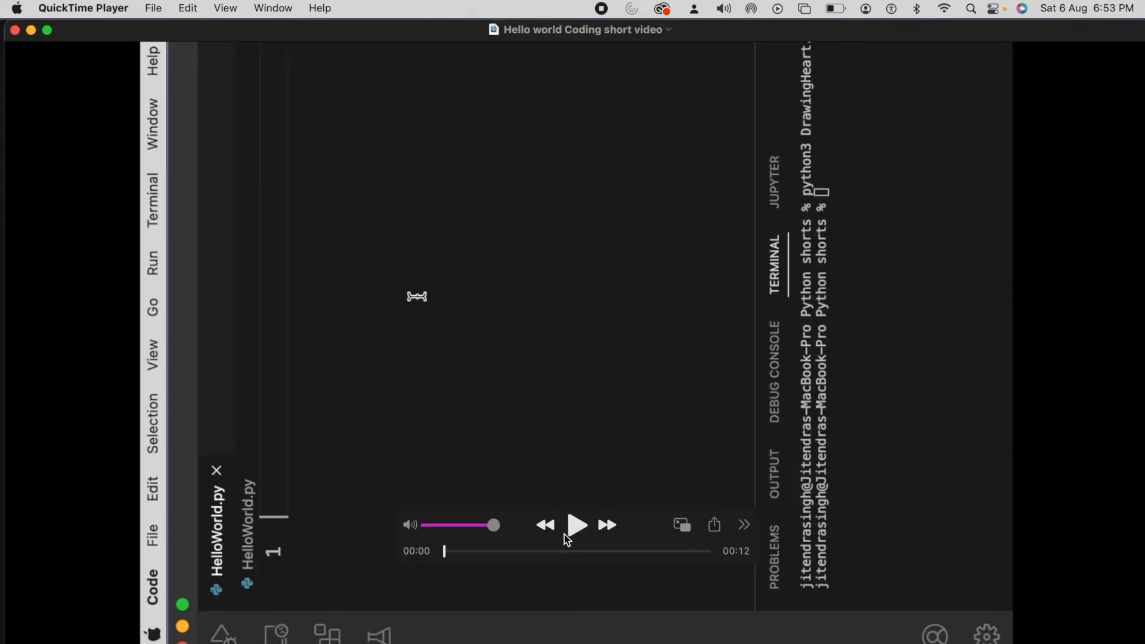
pyautogui.click(572, 533)
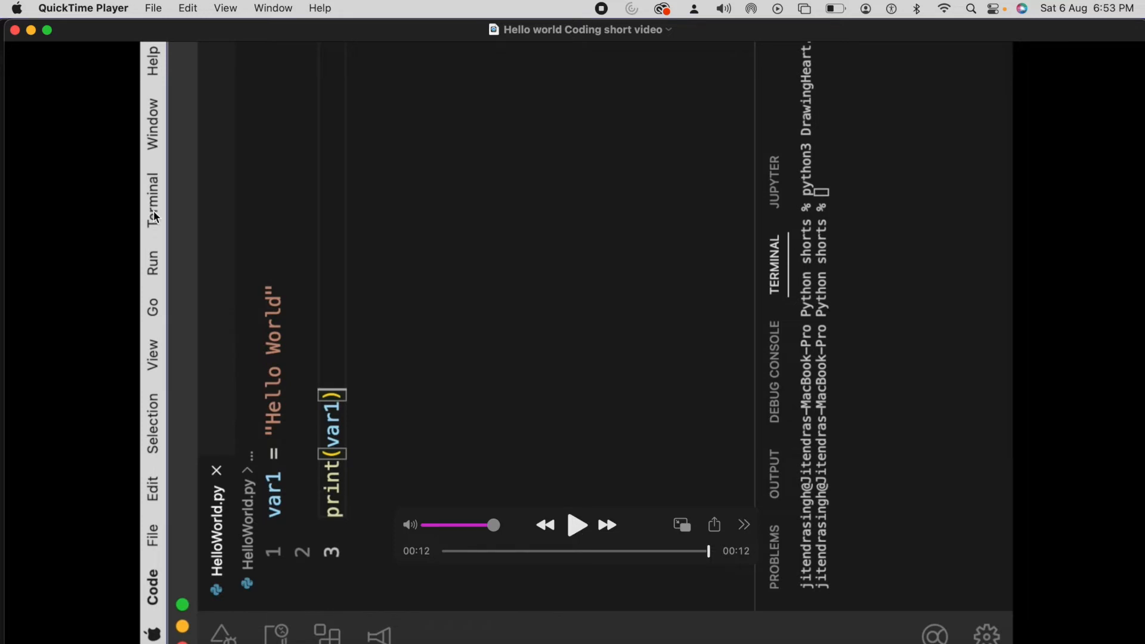
pyautogui.click(16, 31)
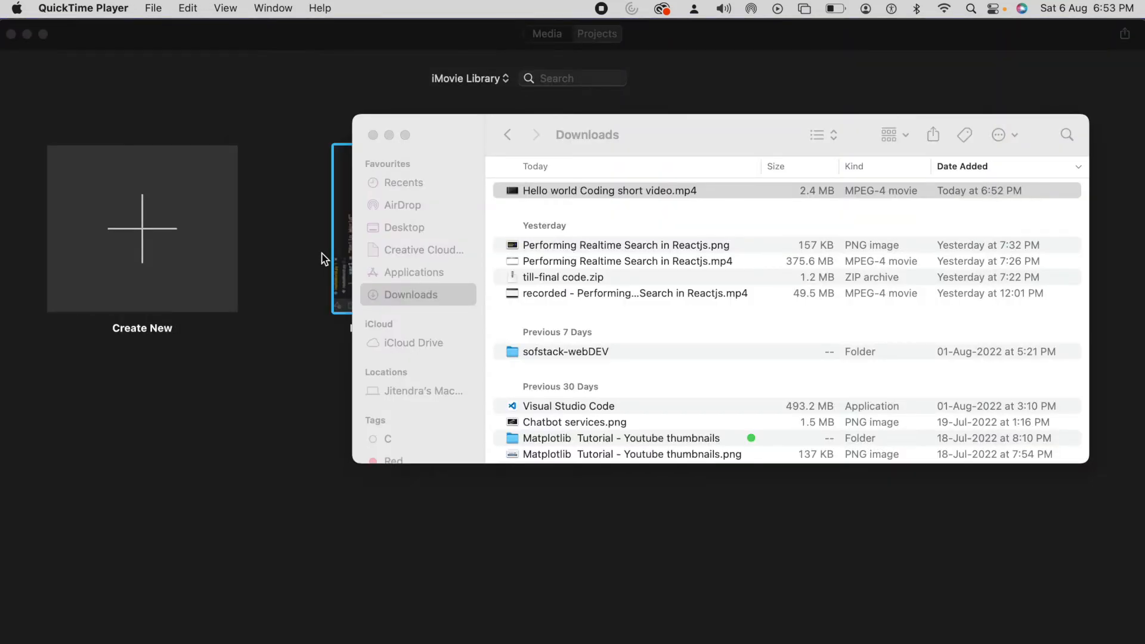
pyautogui.doubleClick(574, 192)
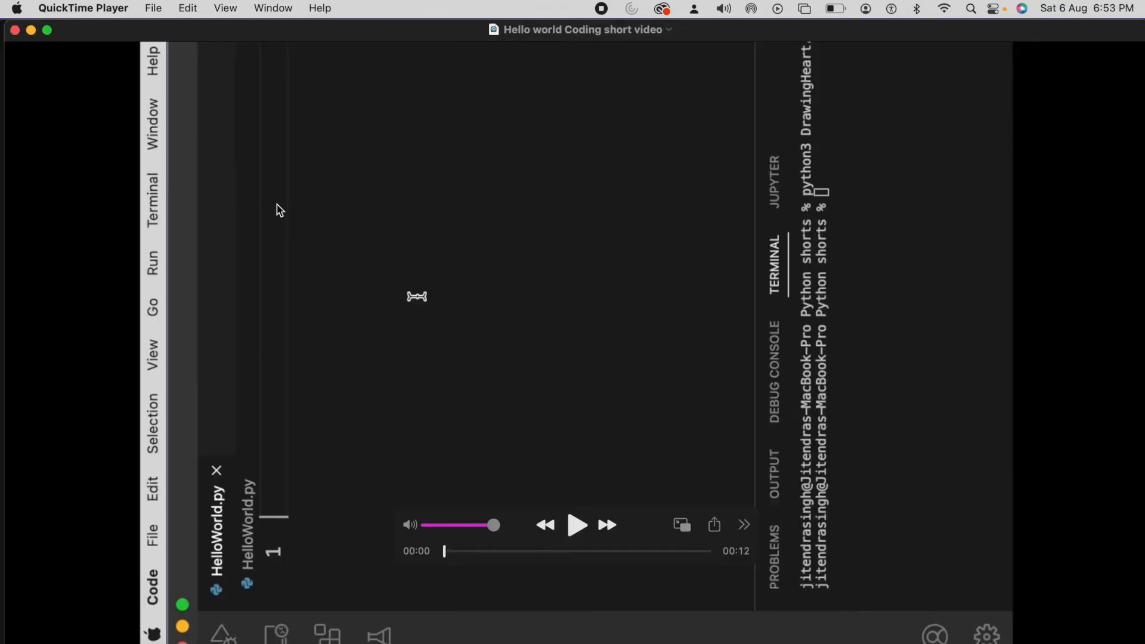
pyautogui.click(15, 30)
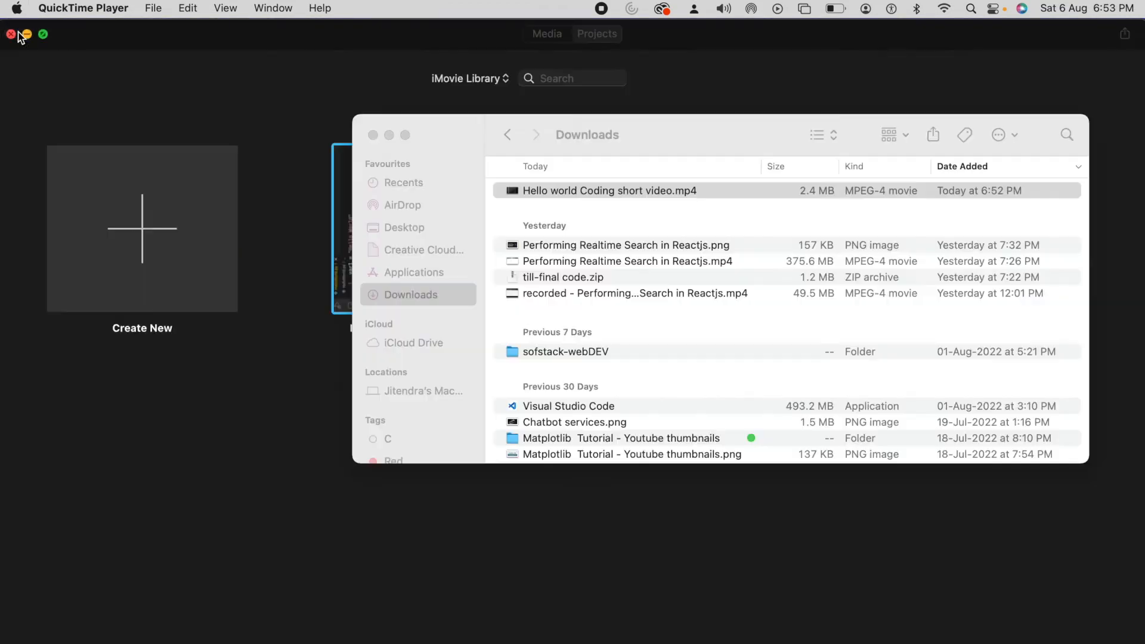
pyautogui.click(683, 138)
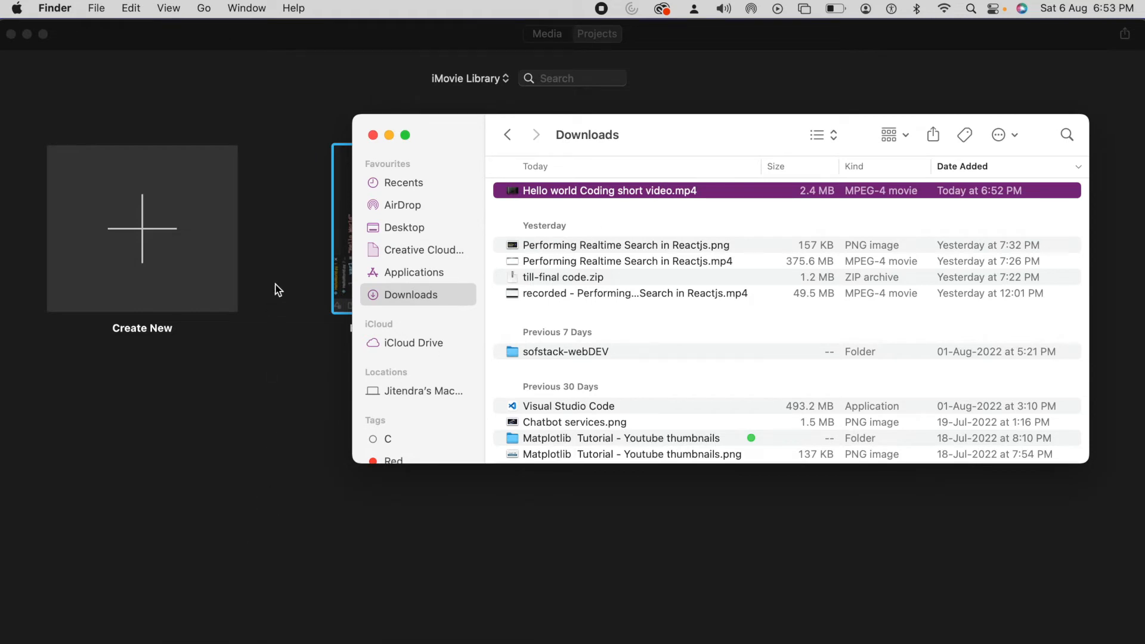
# Step: Examine the pixel dimensions in the file info of "Hello world Coding short video.mp4", and close the info
pyautogui.rightClick(595, 192)
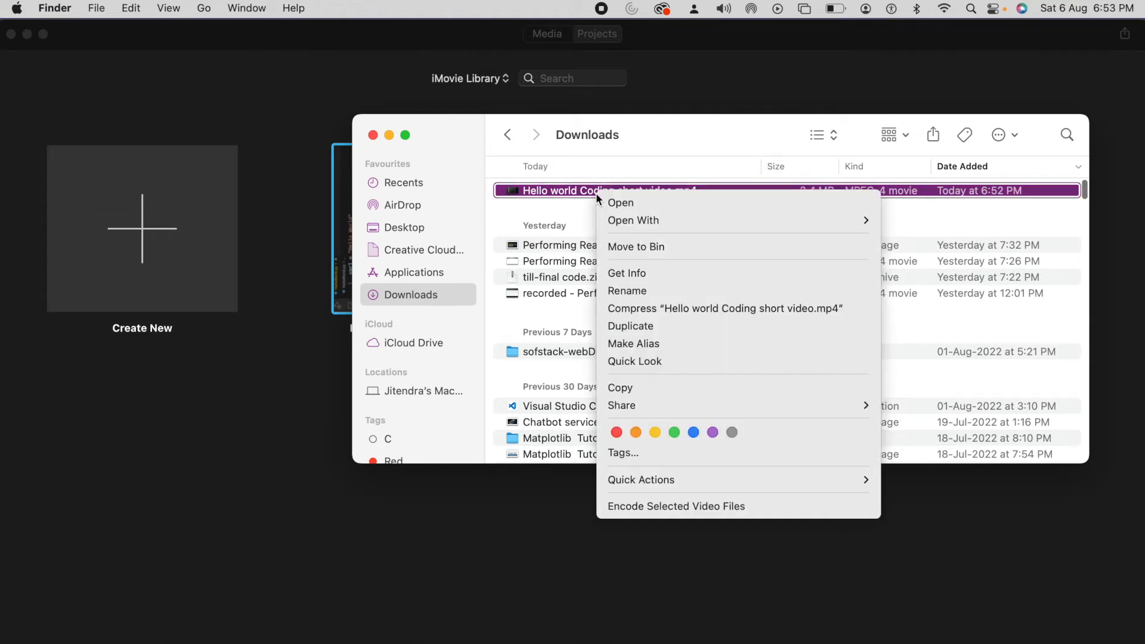
pyautogui.click(630, 272)
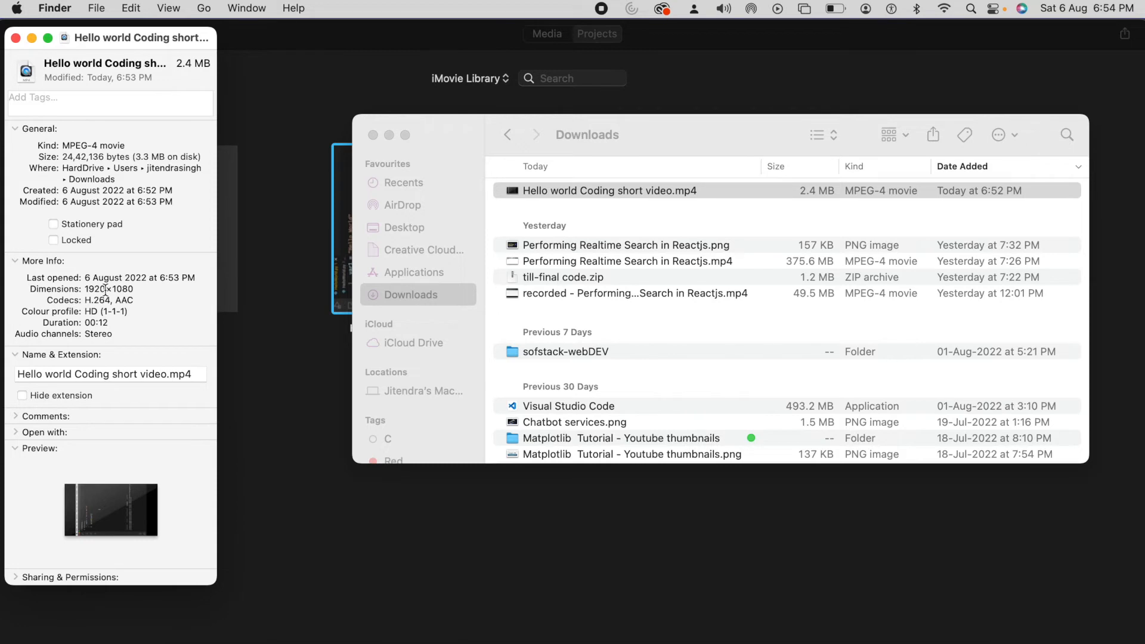
pyautogui.moveTo(134, 291); pyautogui.dragTo(82, 292)
pyautogui.click(96, 289)
pyautogui.click(87, 289)
pyautogui.moveTo(87, 289); pyautogui.dragTo(105, 290)
pyautogui.click(136, 290)
pyautogui.click(16, 38)
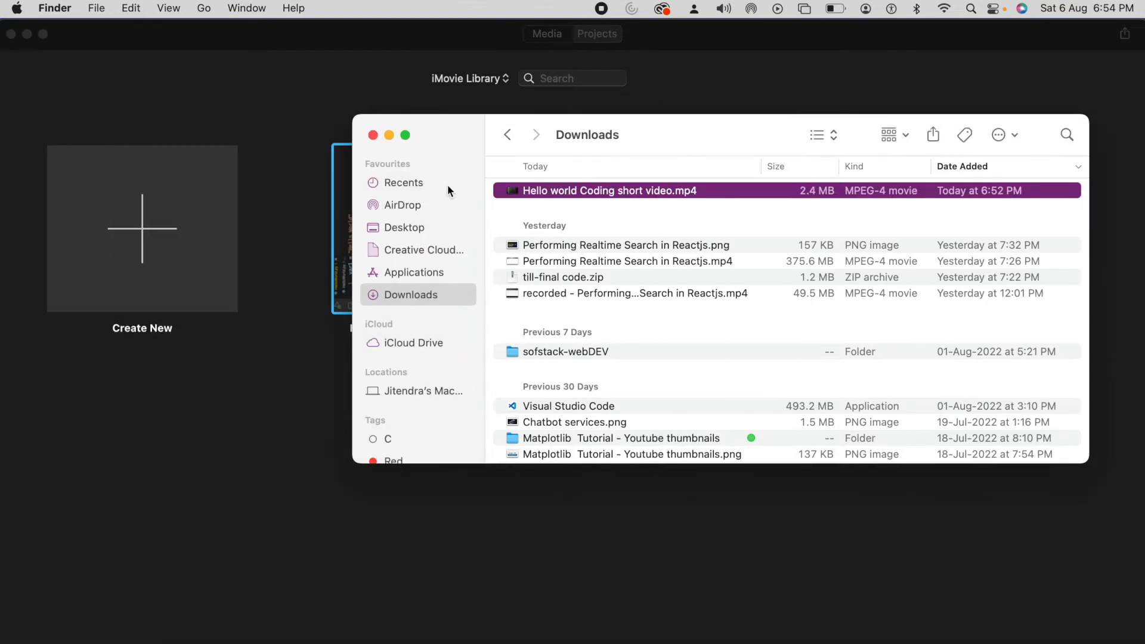
# Step: Open "Hello world Coding short video.mp4" in QuickTime Player and rotate the video right once
pyautogui.doubleClick(534, 193)
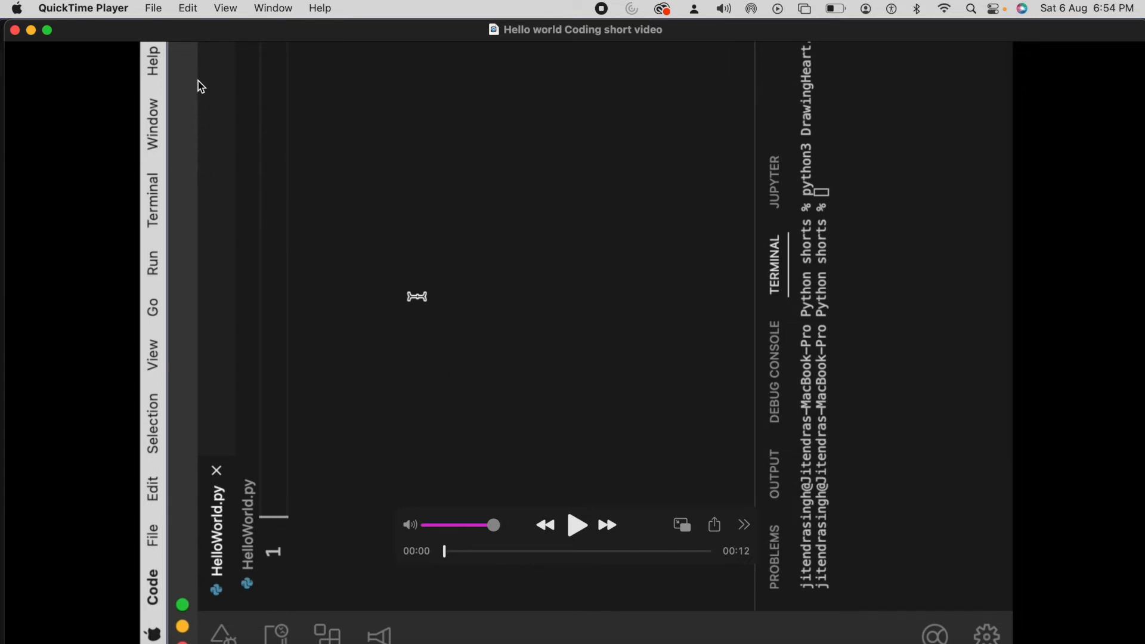
pyautogui.click(186, 8)
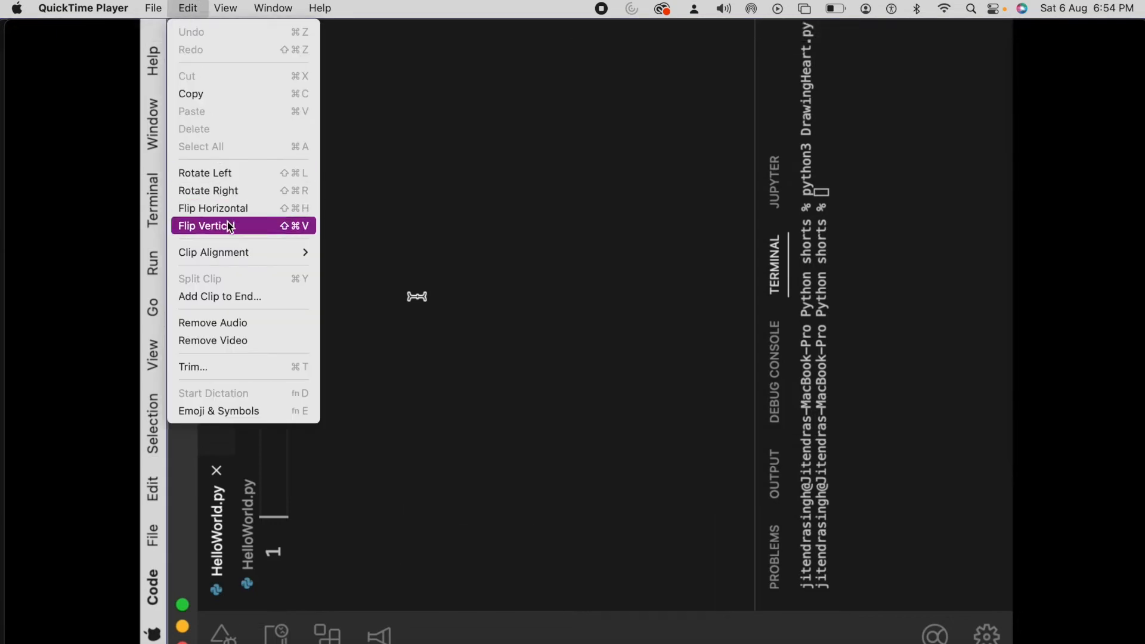
pyautogui.click(215, 194)
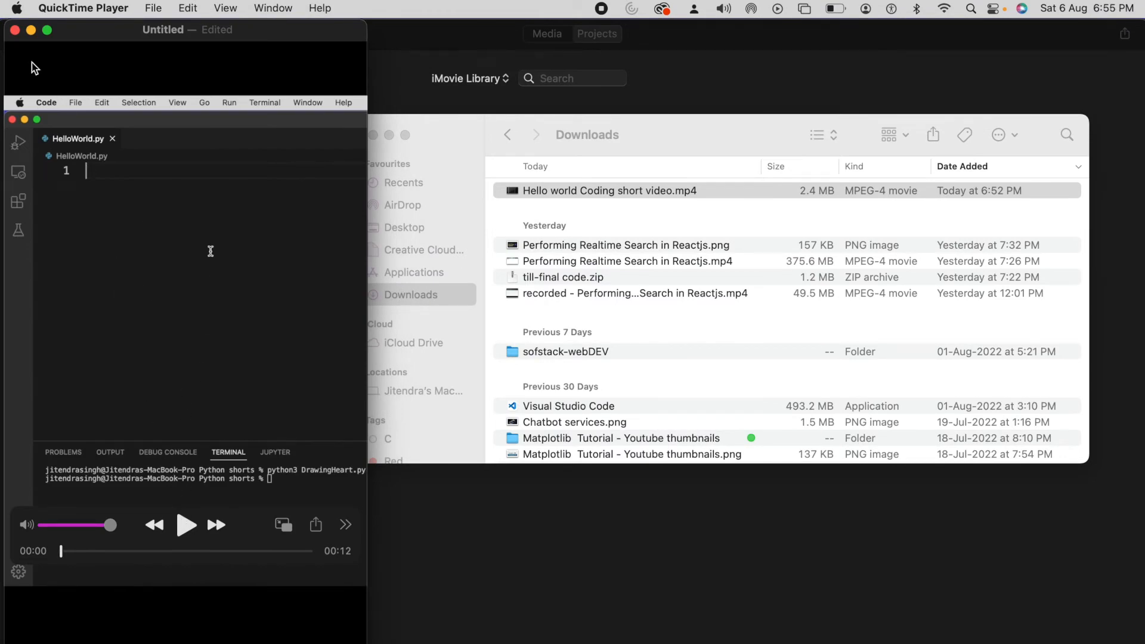
# Step: Close the rotated video and save it to Downloads as "Final video - 1080 x 1920"
pyautogui.click(15, 30)
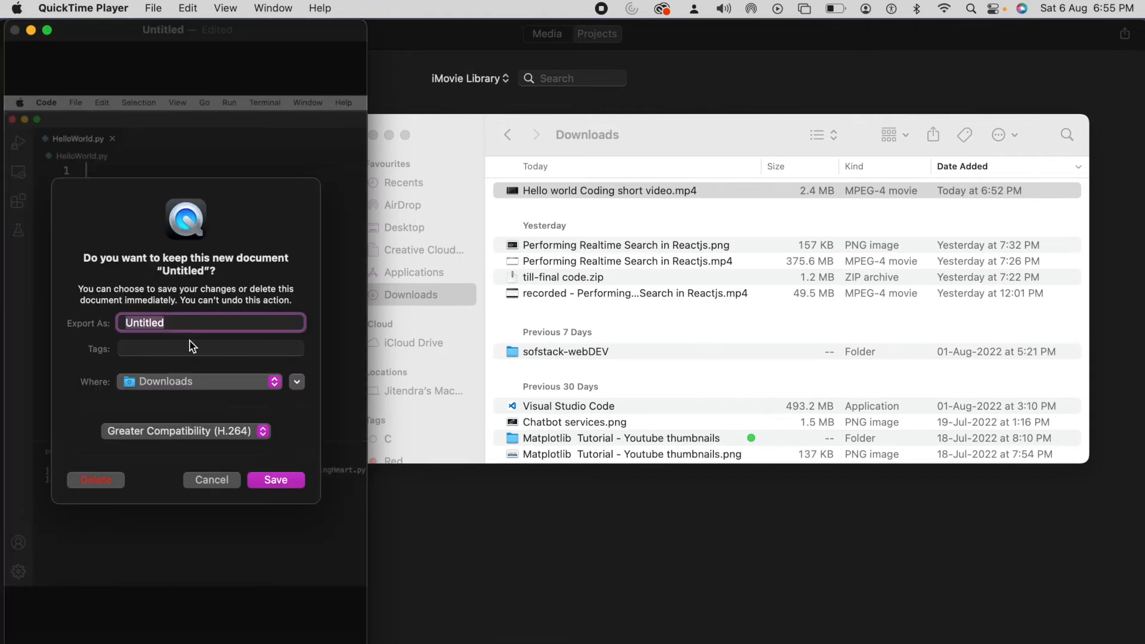
pyautogui.write('Final video - 1080')
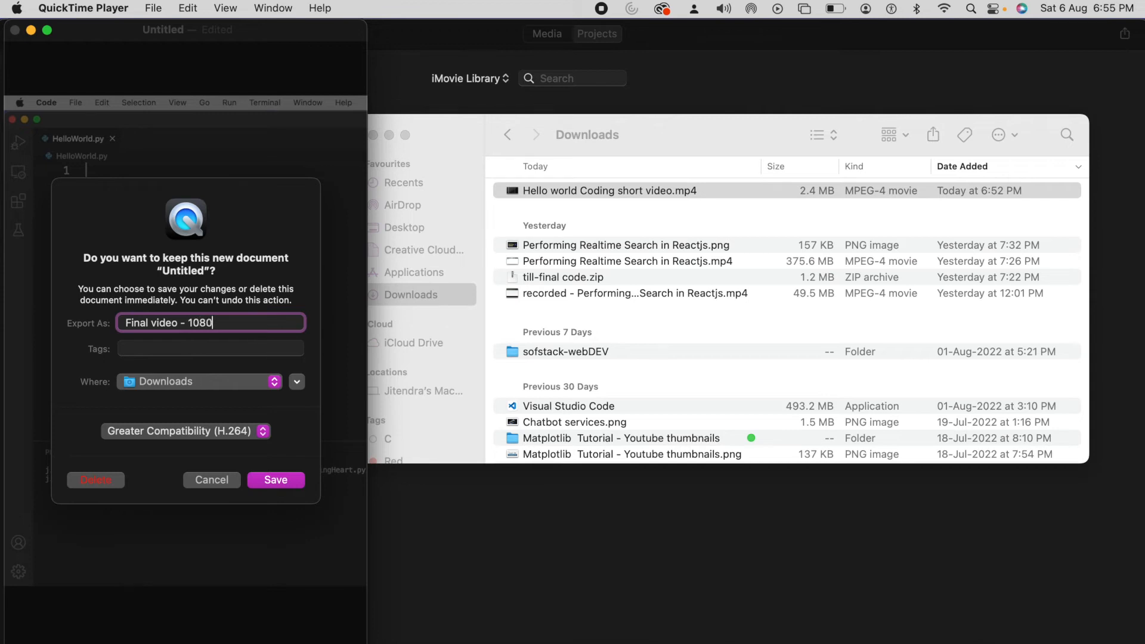
pyautogui.write(' x 1920')
pyautogui.click(274, 481)
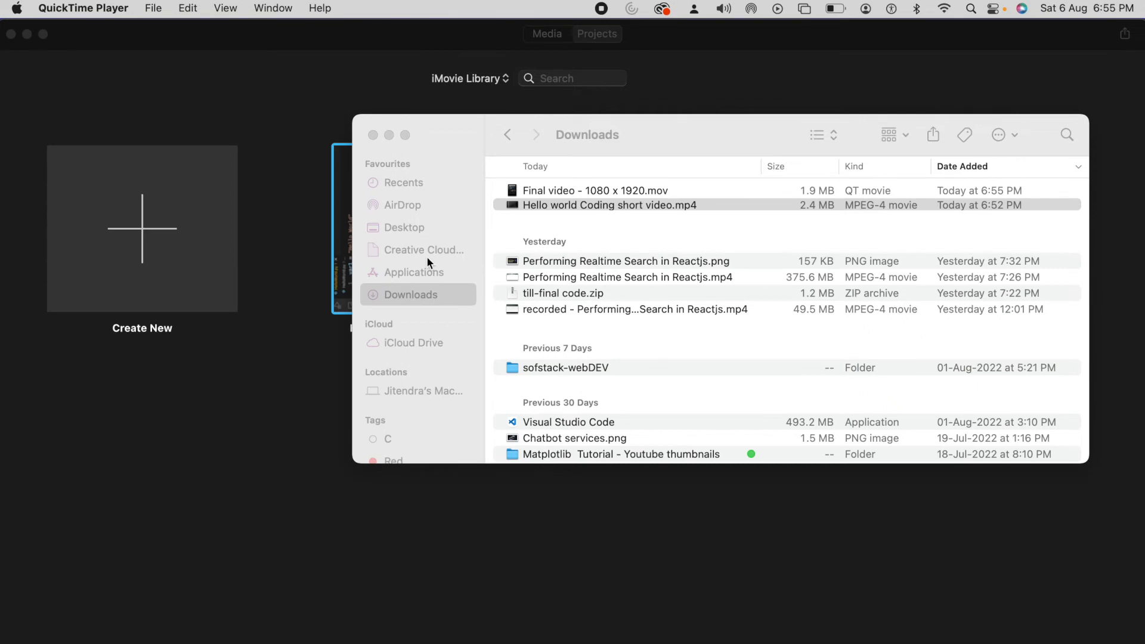
# Step: Check the dimensions of "Final video - 1080 x 1920.mov" in its file info, and close the info
pyautogui.click(594, 191)
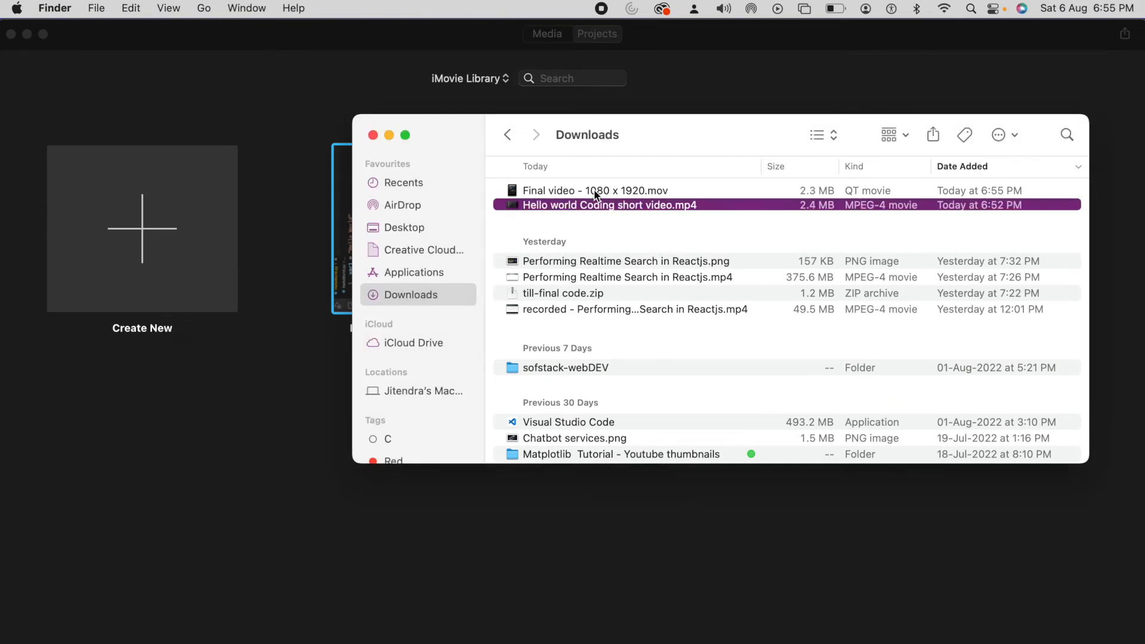
pyautogui.click(598, 194)
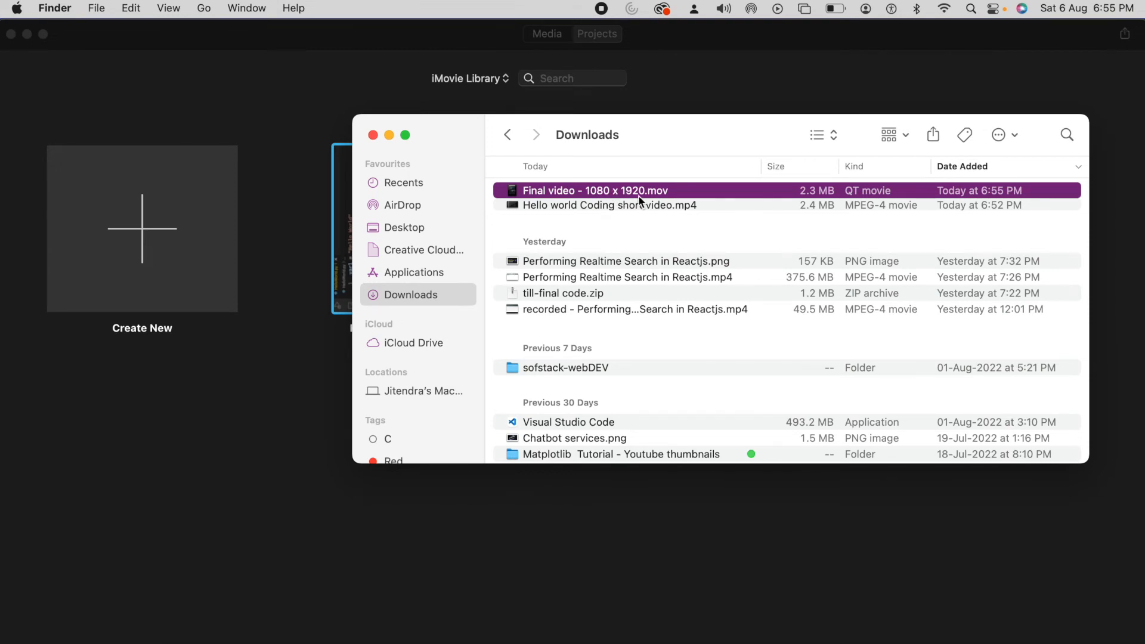
pyautogui.rightClick(624, 191)
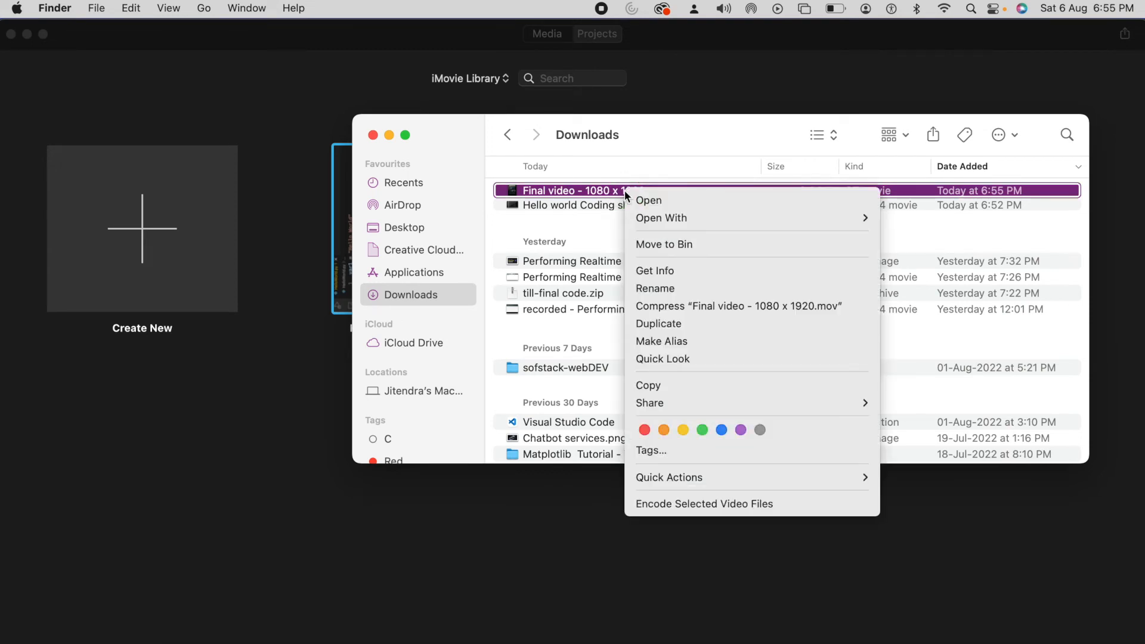
pyautogui.click(653, 275)
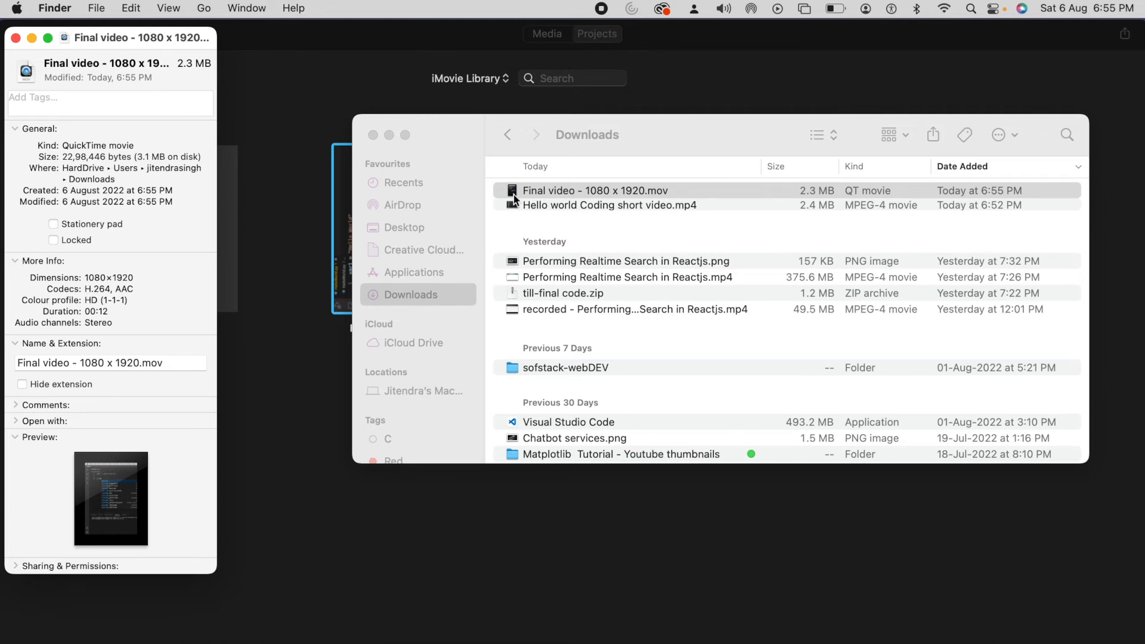
pyautogui.press('super+w')
# Step: Play "Final video - 1080 x 1920.mov" with the sound muted, and close the player
pyautogui.doubleClick(537, 188)
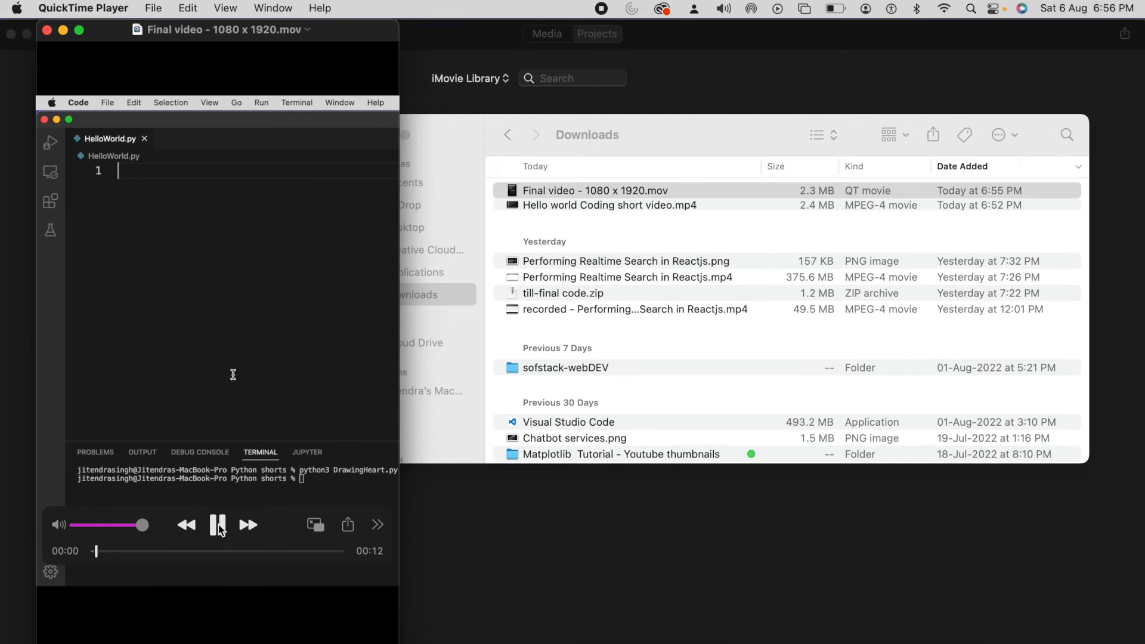
pyautogui.click(59, 528)
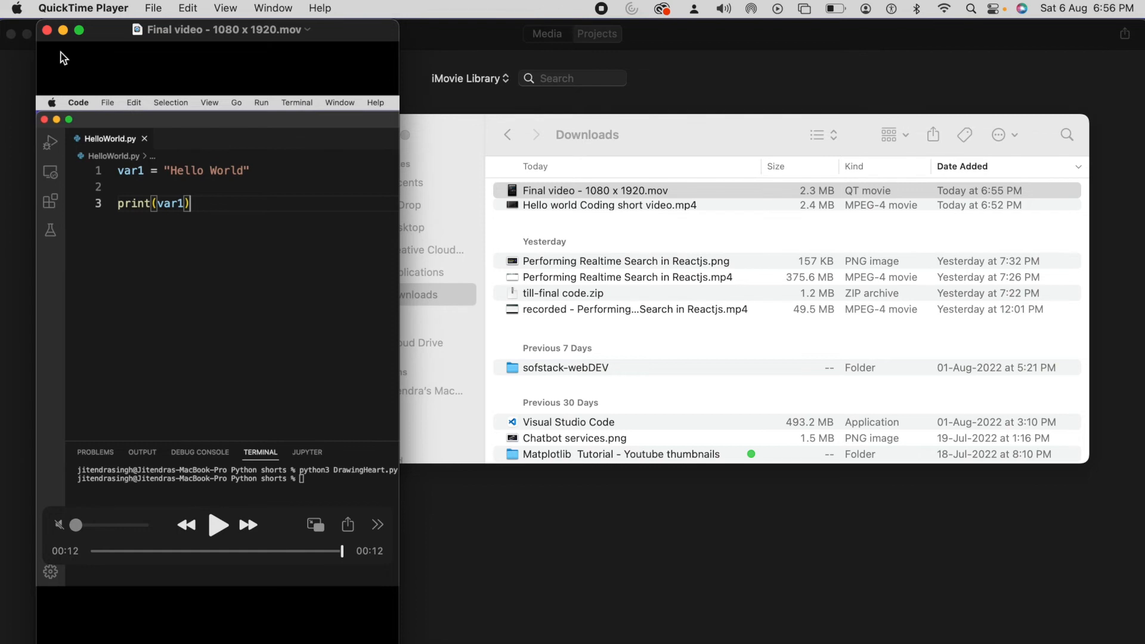
pyautogui.click(46, 30)
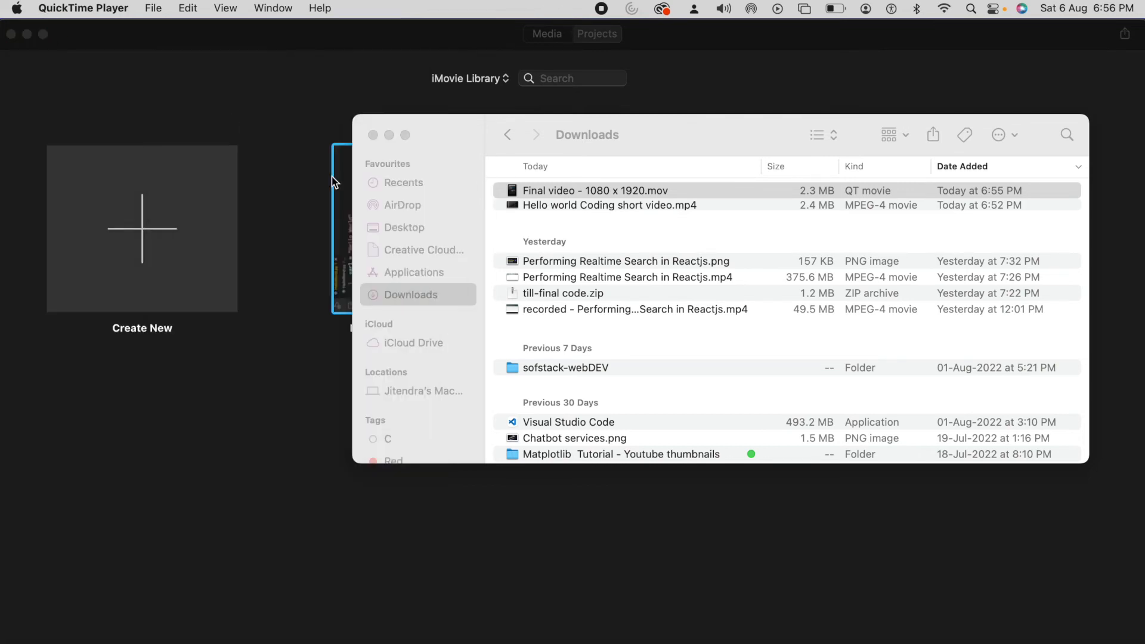
# Step: Reopen the "Hello world Coding short video" project in iMovie and add the Playful theme music beneath the clip, aligned with its start
pyautogui.click(278, 455)
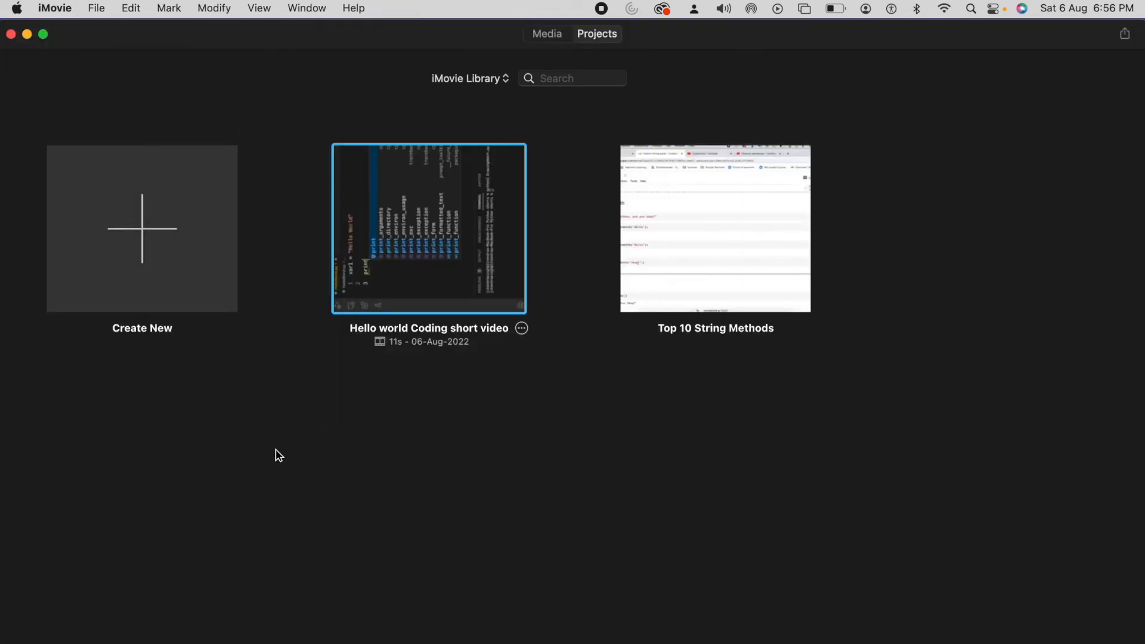
pyautogui.doubleClick(448, 209)
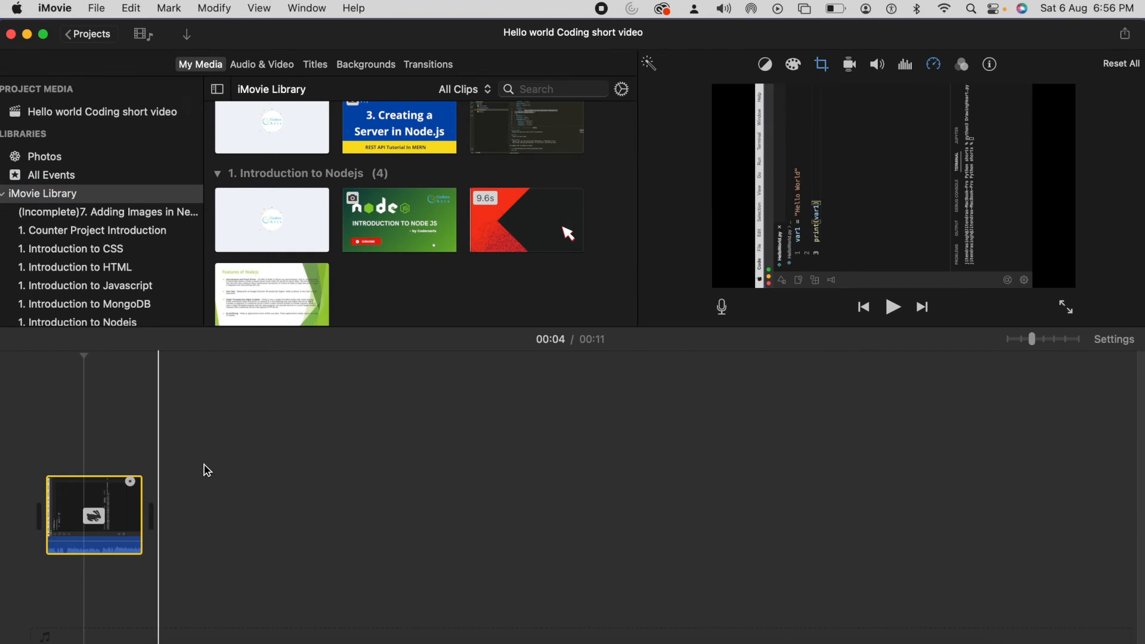
pyautogui.click(262, 65)
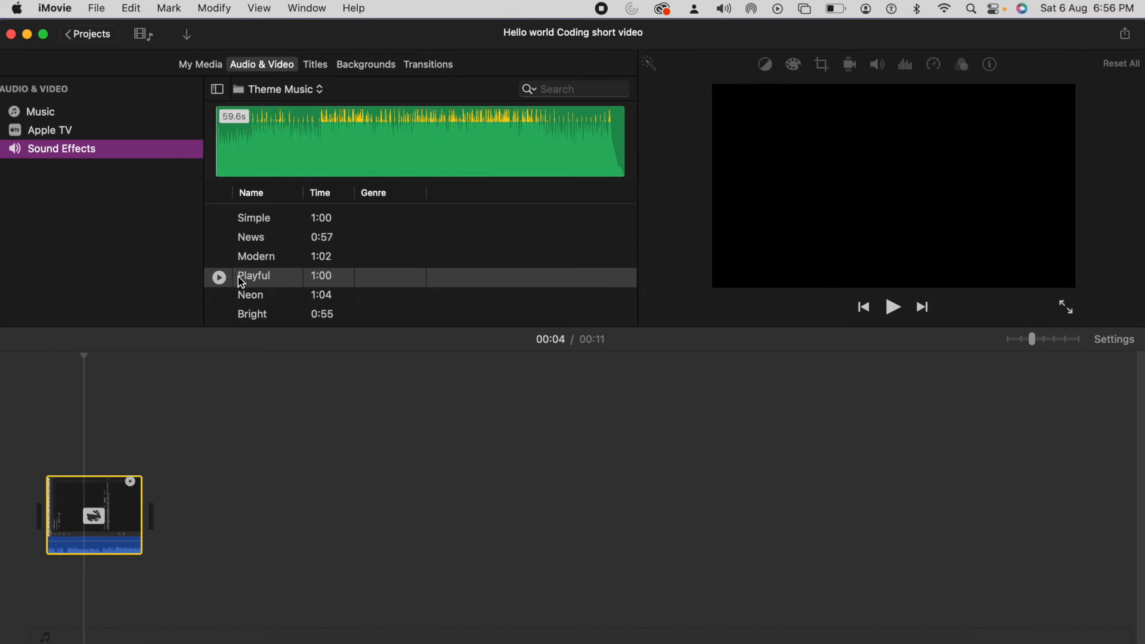
pyautogui.moveTo(236, 282); pyautogui.dragTo(56, 596)
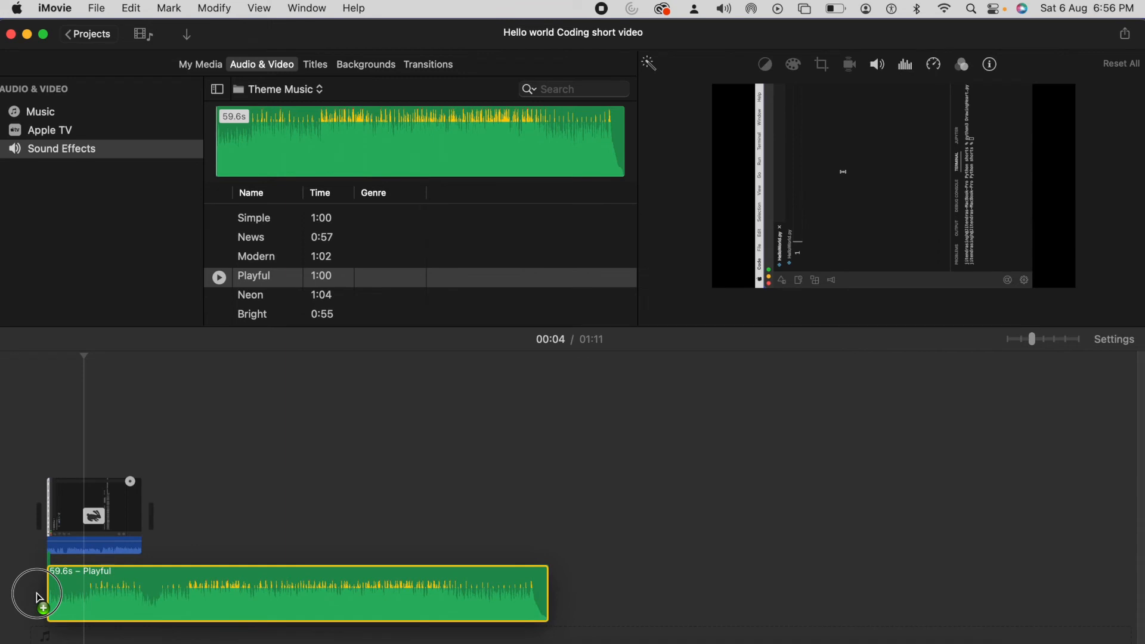
pyautogui.click(319, 475)
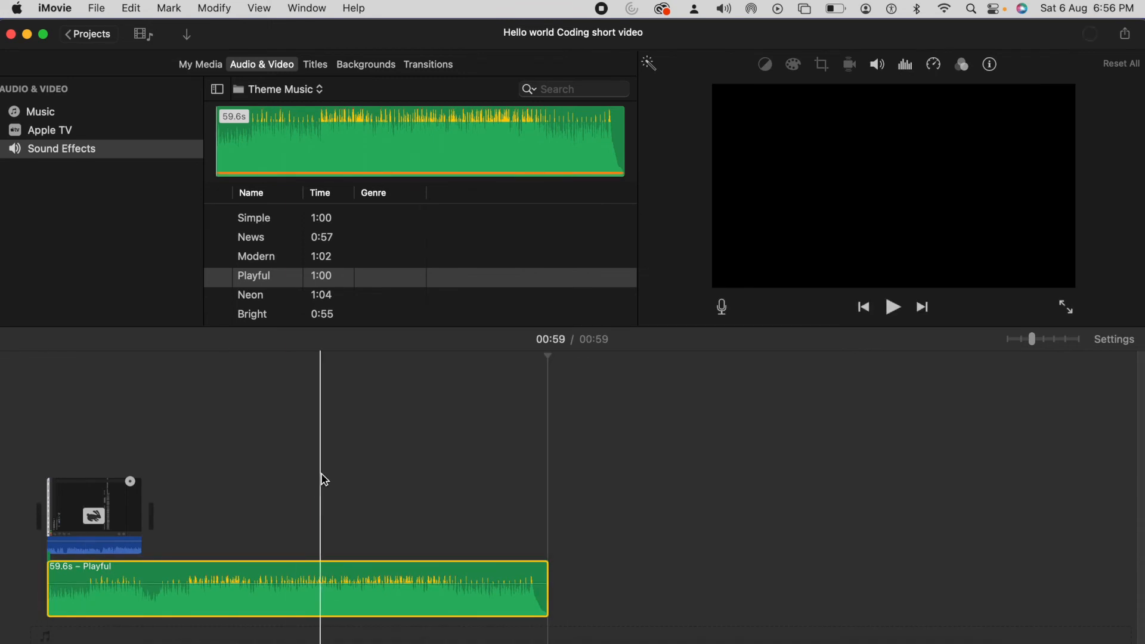
# Step: Split the Playful music at the end of the video clip and delete the leftover part beyond the clip
pyautogui.click(158, 574)
pyautogui.rightClick(158, 576)
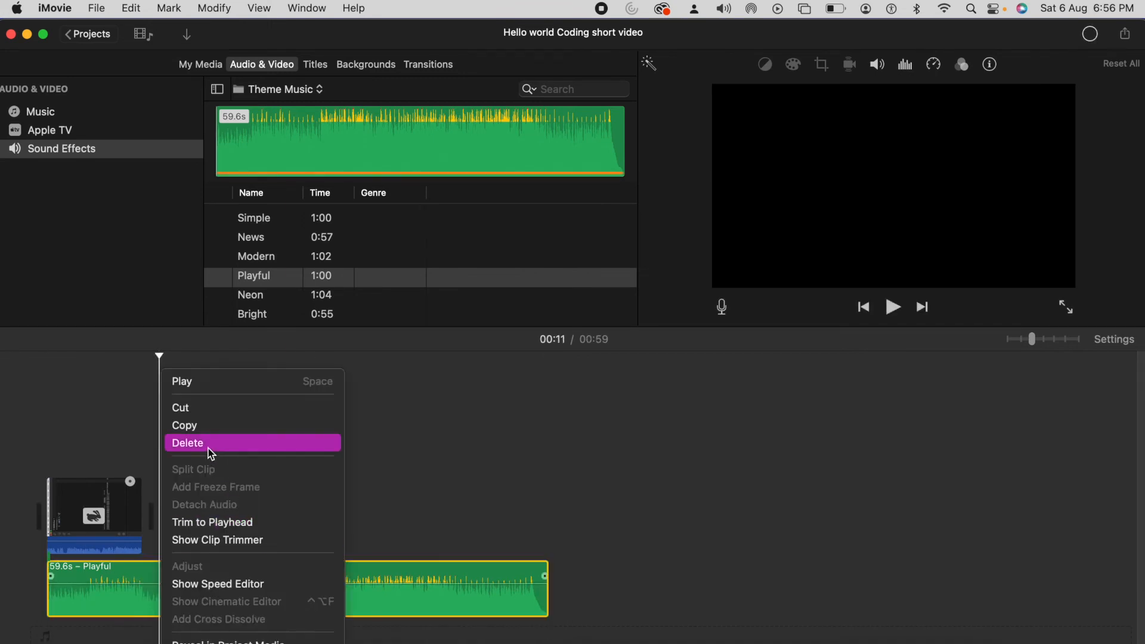
pyautogui.click(427, 531)
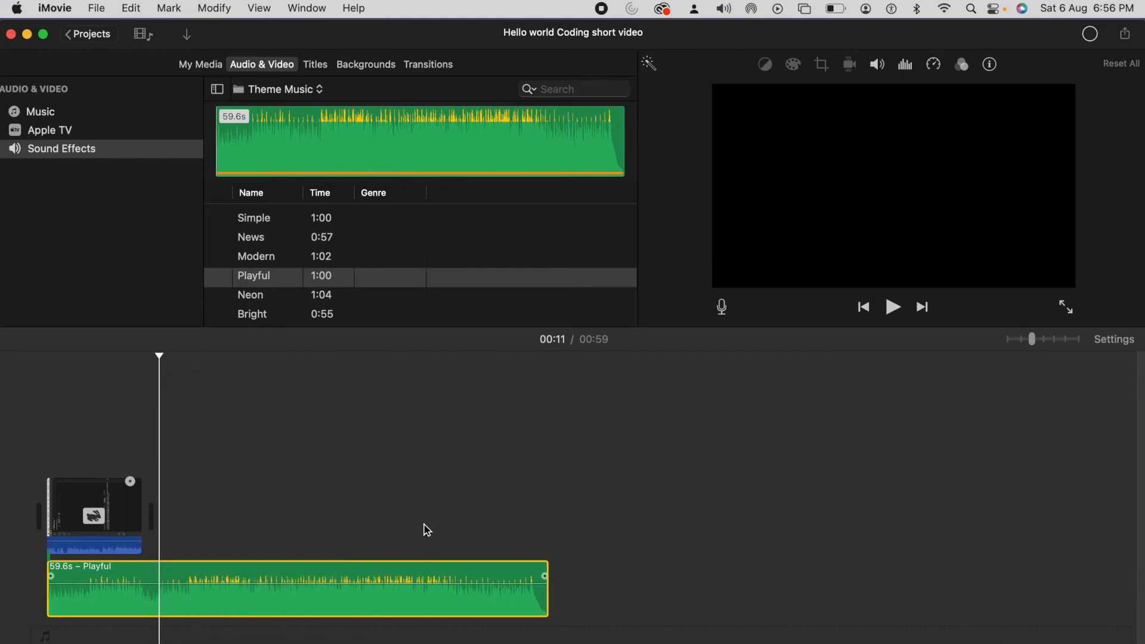
pyautogui.rightClick(159, 578)
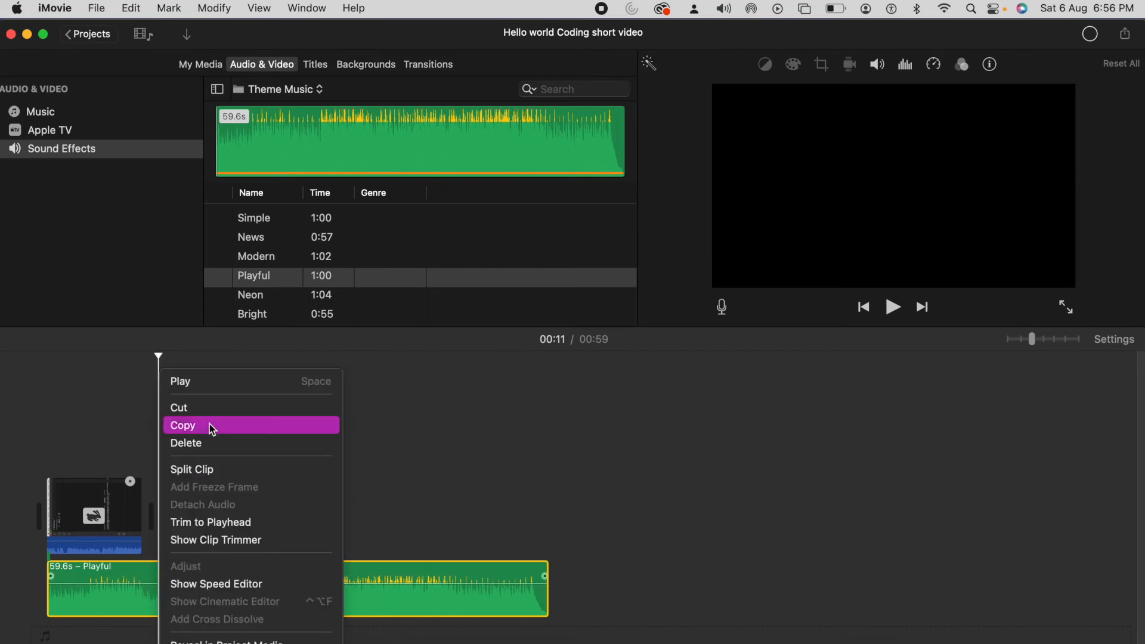
pyautogui.click(199, 469)
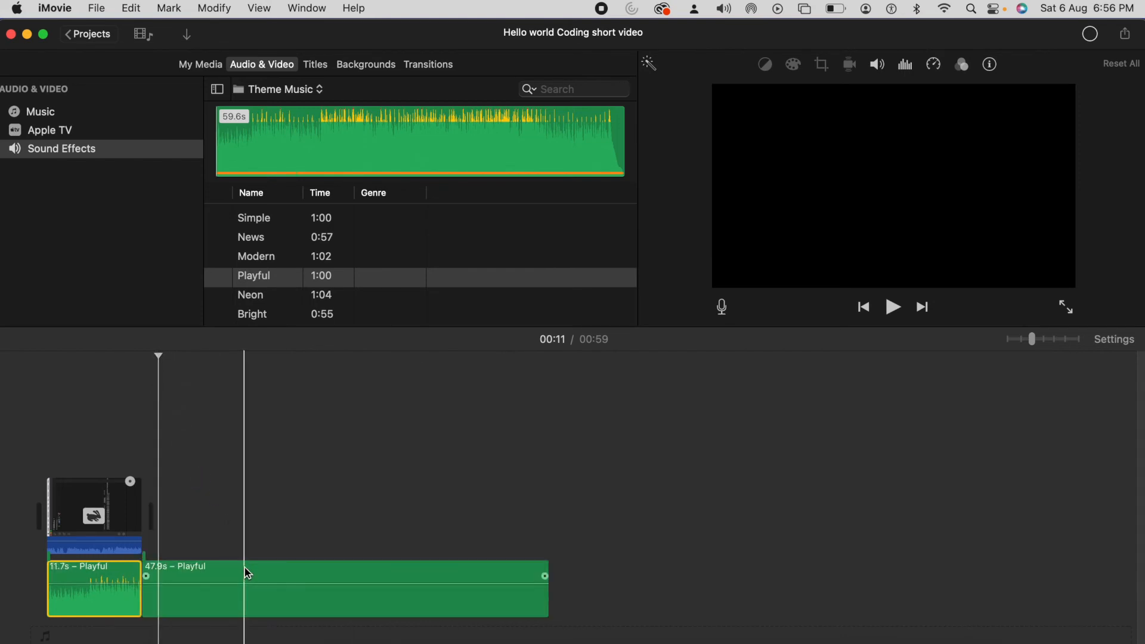
pyautogui.click(374, 438)
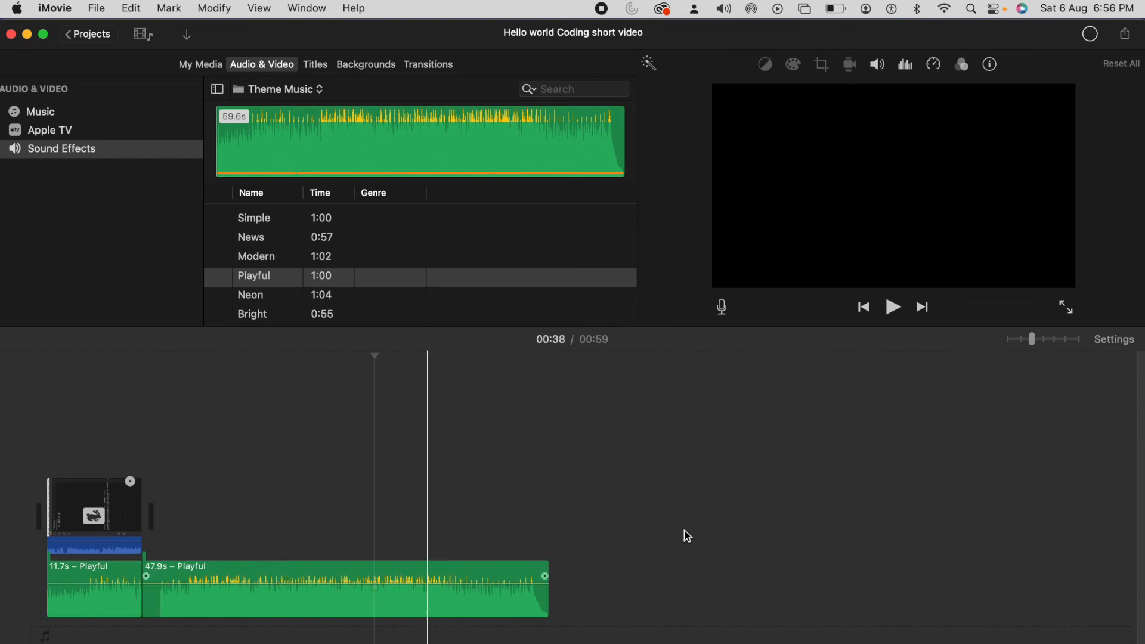
pyautogui.click(763, 518)
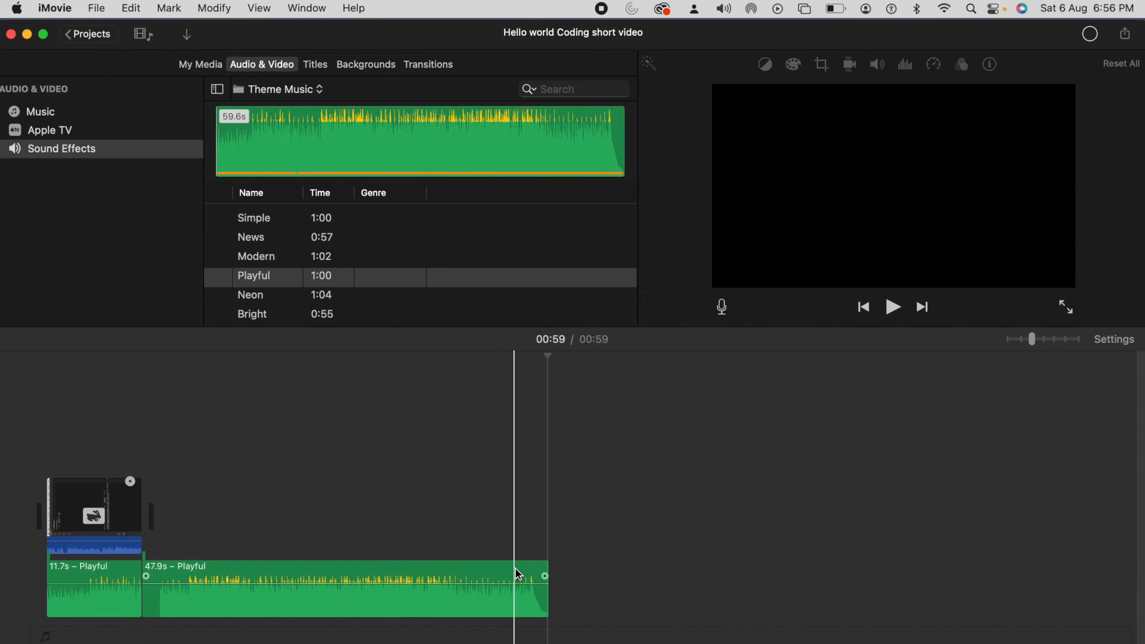
pyautogui.click(518, 575)
pyautogui.press('Delete')
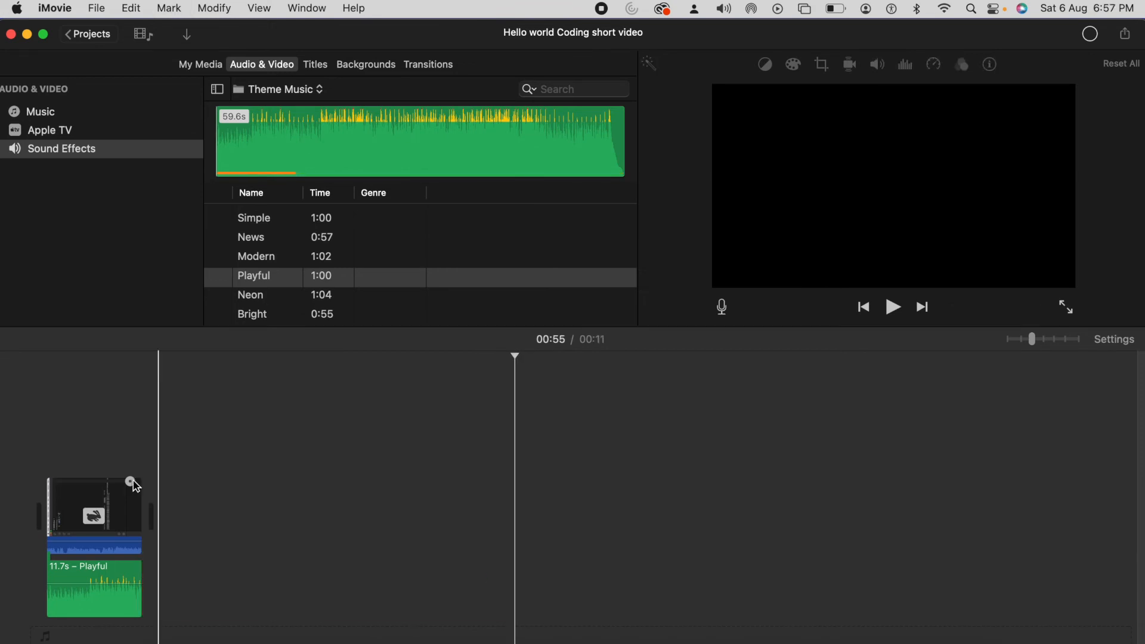
# Step: Play the project from the beginning to preview the clip together with the music, and pause it
pyautogui.click(40, 447)
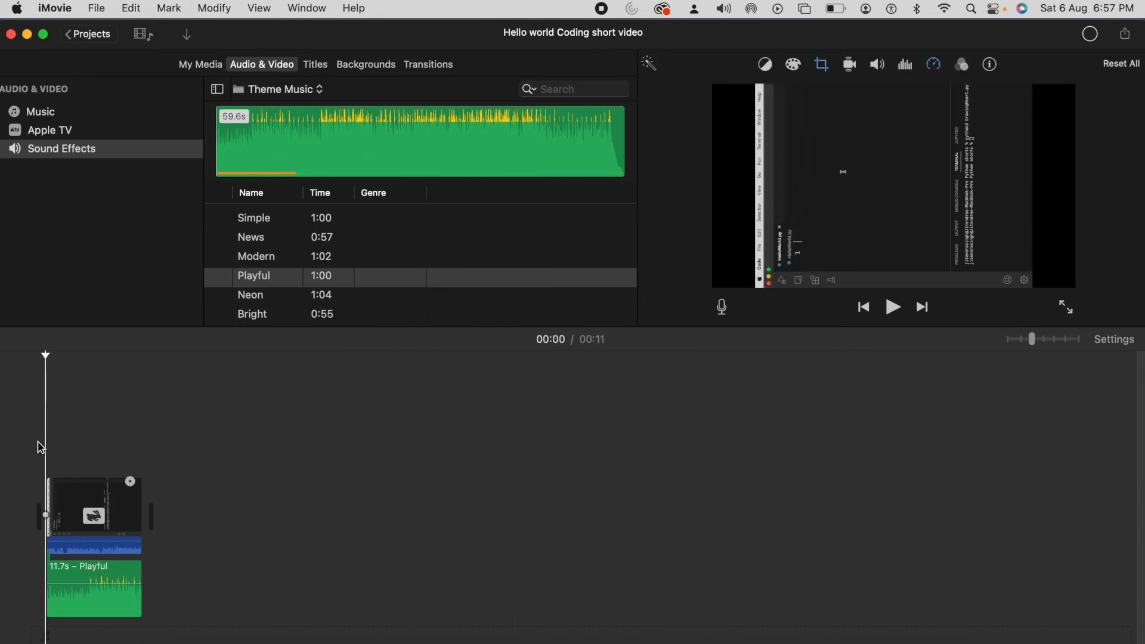
pyautogui.click(893, 306)
pyautogui.click(892, 308)
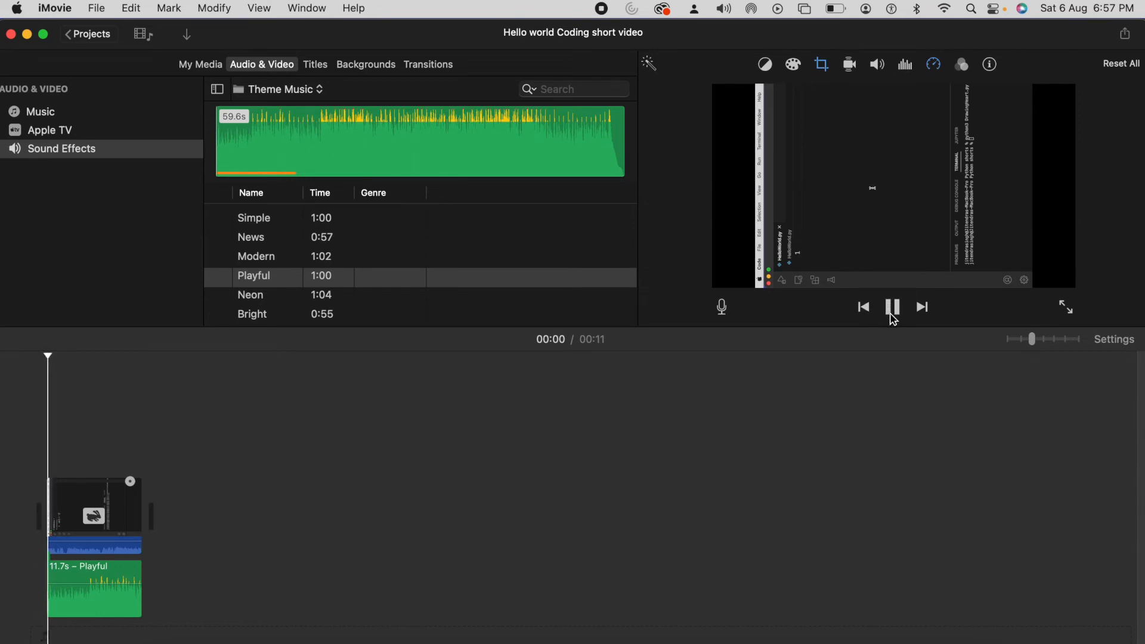
pyautogui.click(892, 307)
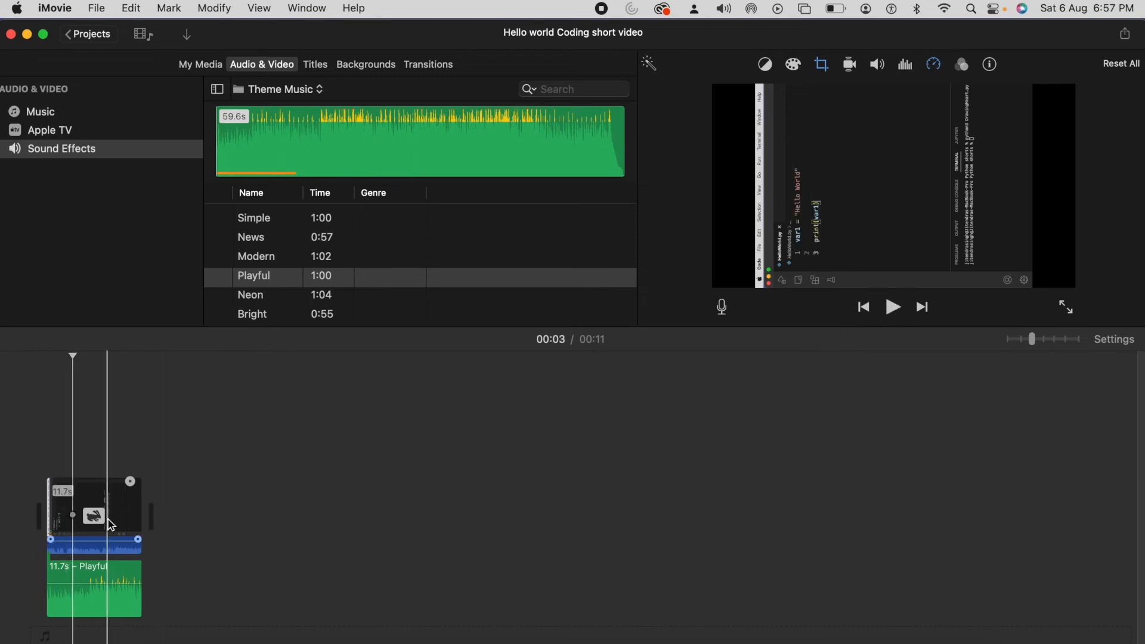
# Step: Mute the original audio of the video clip in the timeline
pyautogui.click(94, 506)
pyautogui.click(117, 488)
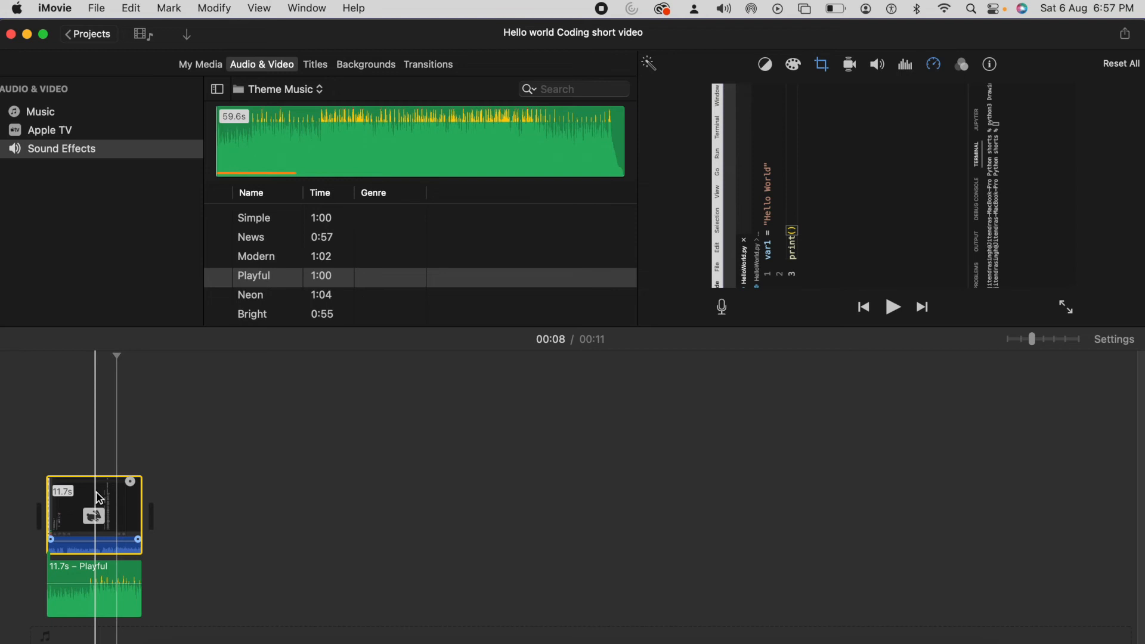
pyautogui.click(881, 67)
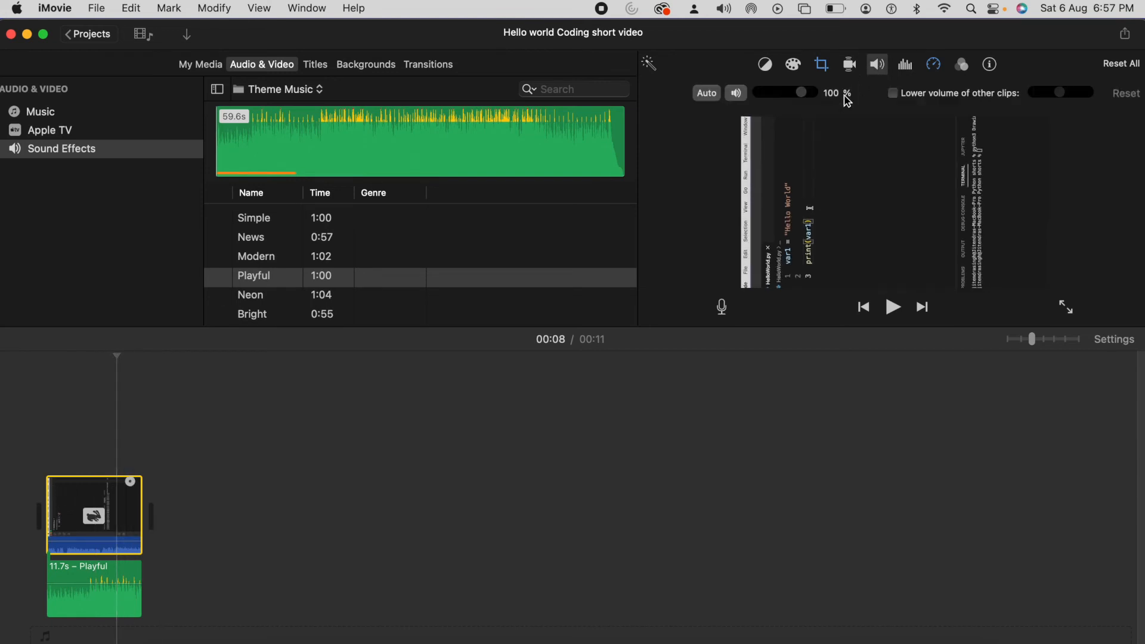
pyautogui.click(737, 95)
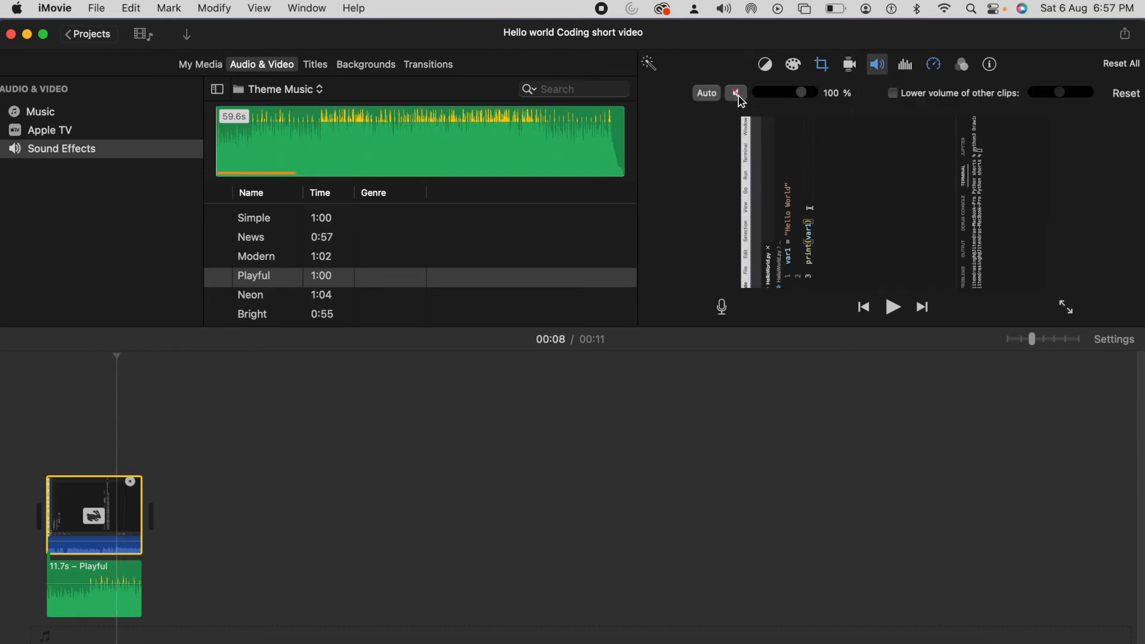
# Step: Play the project from its start to hear the music with the clip's own audio muted, and pause it
pyautogui.click(12, 493)
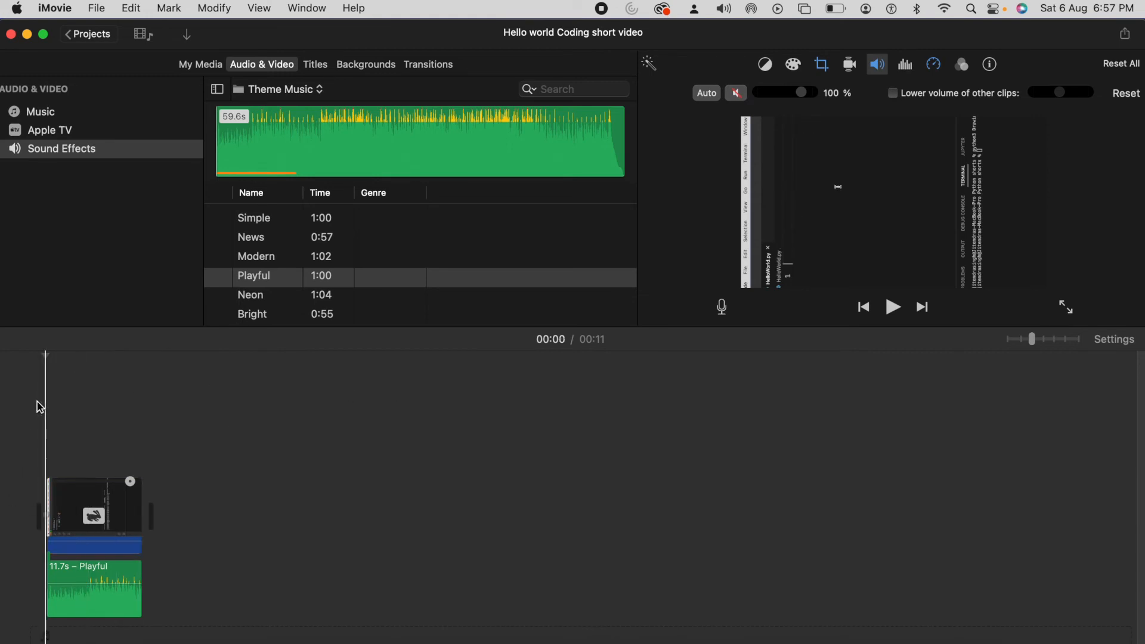
pyautogui.click(892, 310)
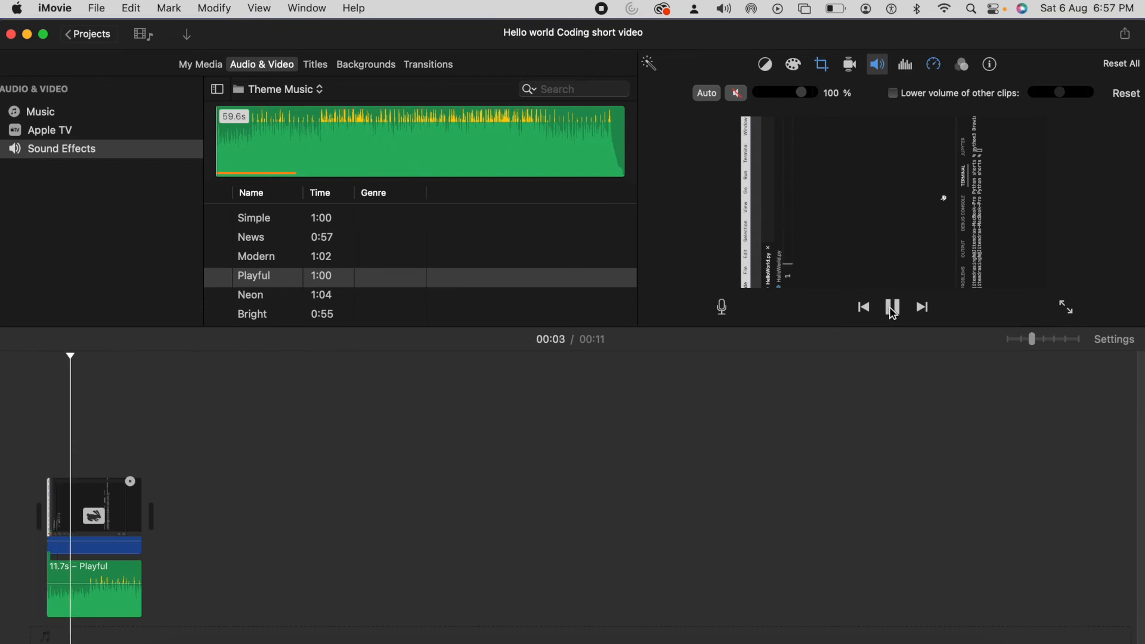
pyautogui.click(893, 310)
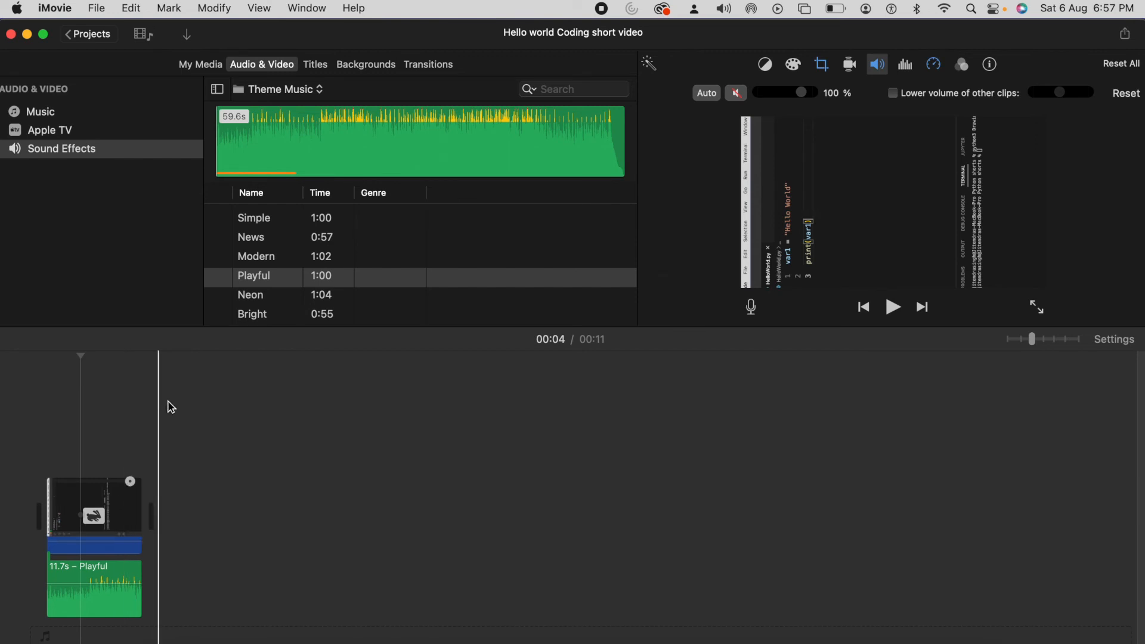
# Step: Return to the project library, review the file export settings of the "Hello world Coding short video" project, and cancel the export
pyautogui.click(98, 9)
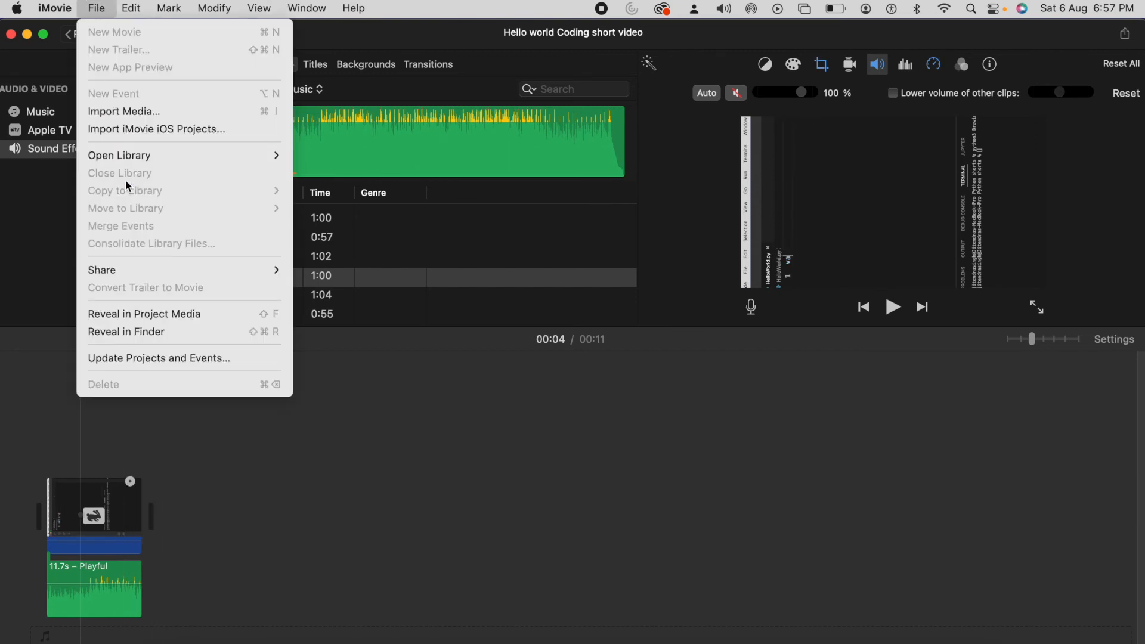
pyautogui.click(222, 461)
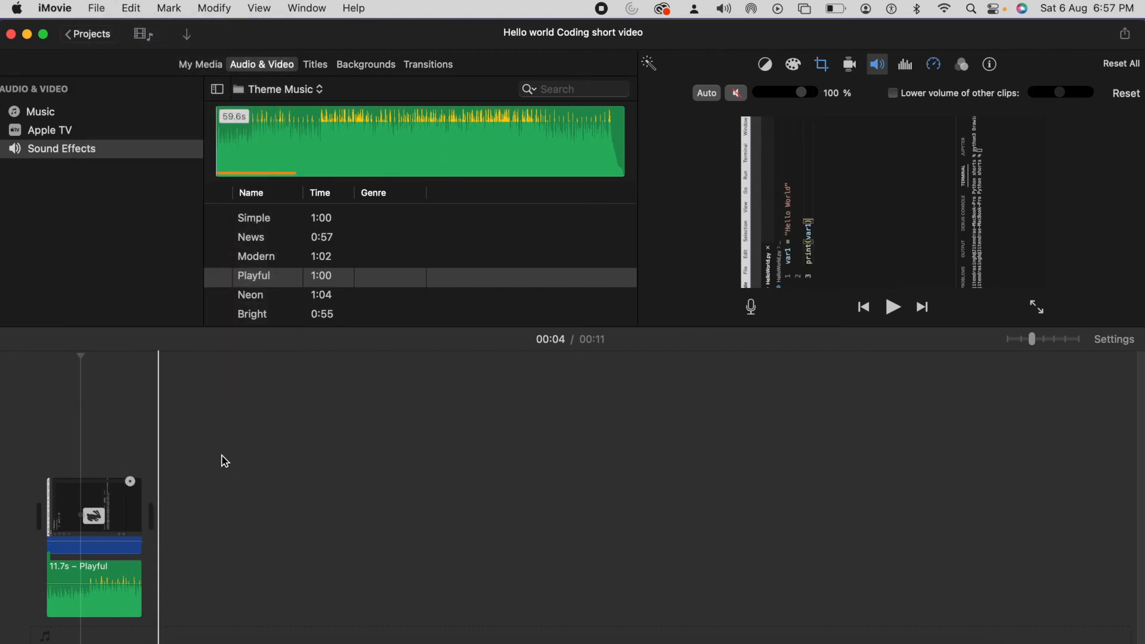
pyautogui.click(76, 37)
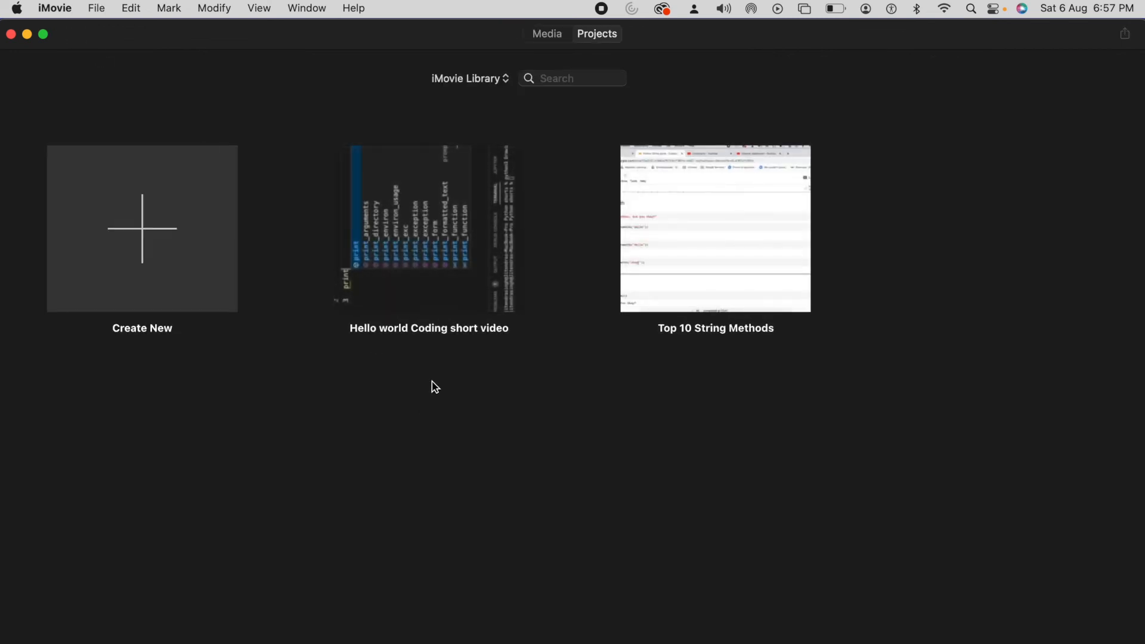
pyautogui.moveTo(459, 226)
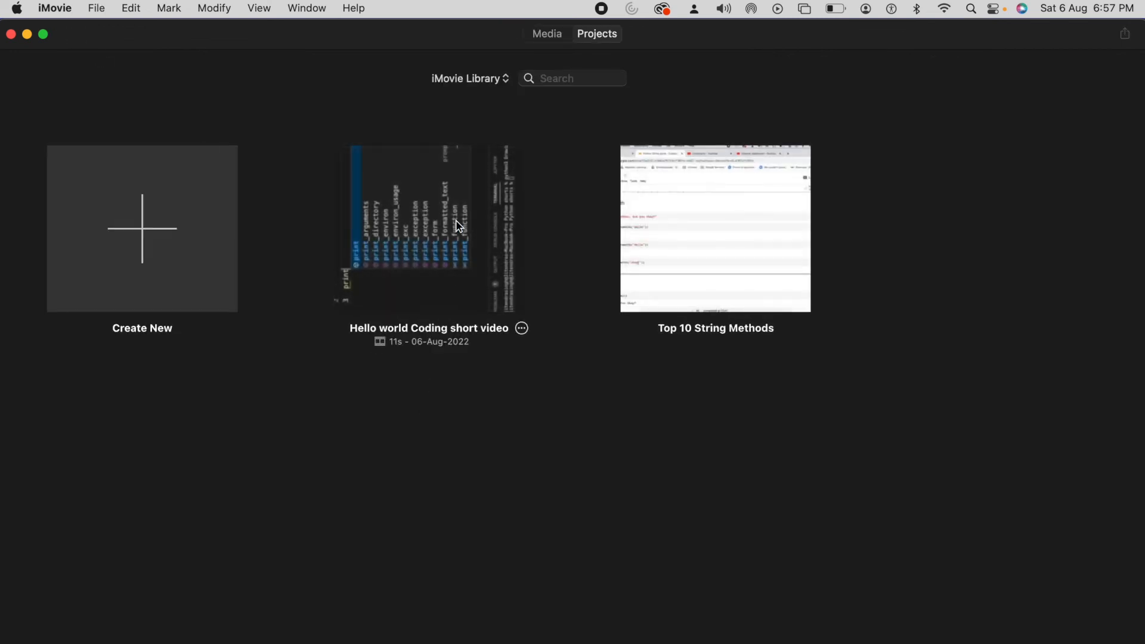
pyautogui.click(523, 328)
pyautogui.moveTo(649, 377)
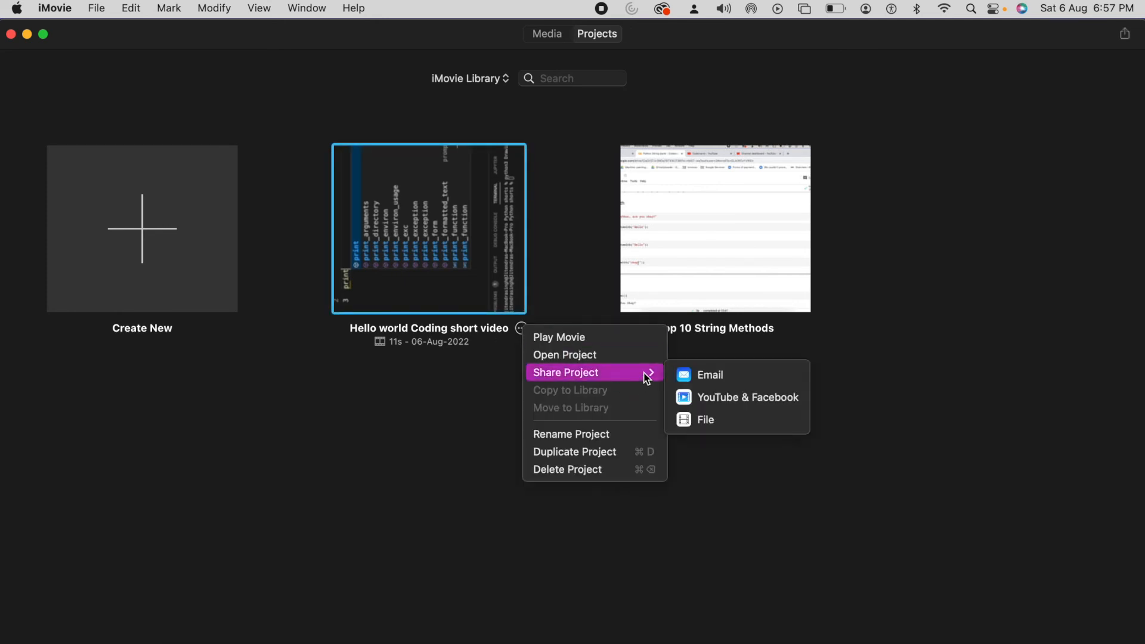
pyautogui.click(706, 421)
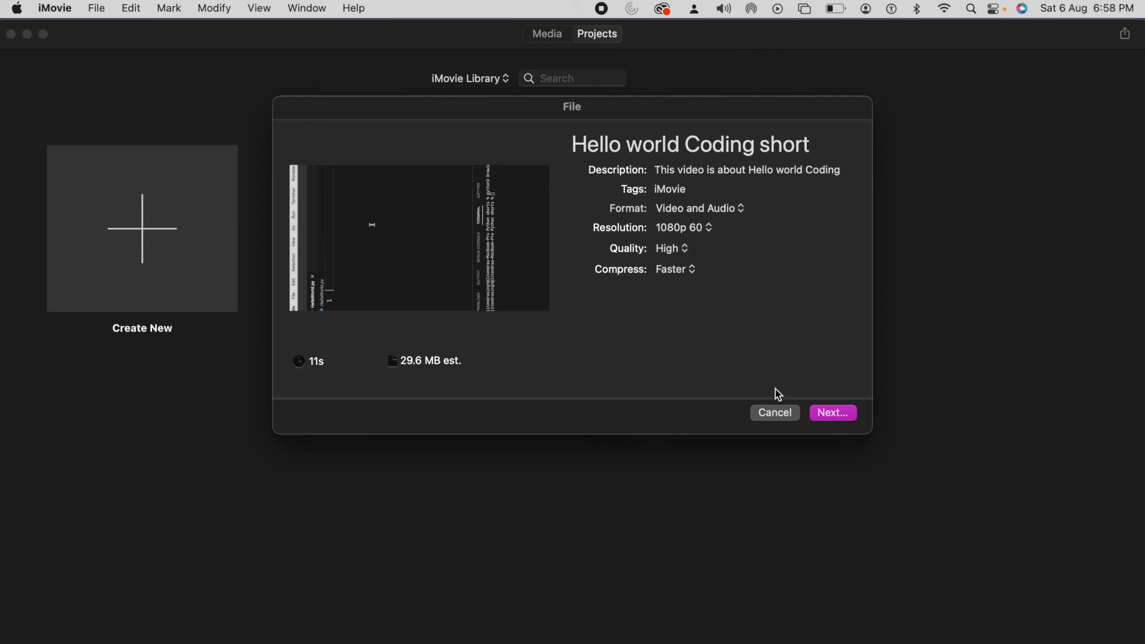
pyautogui.click(770, 416)
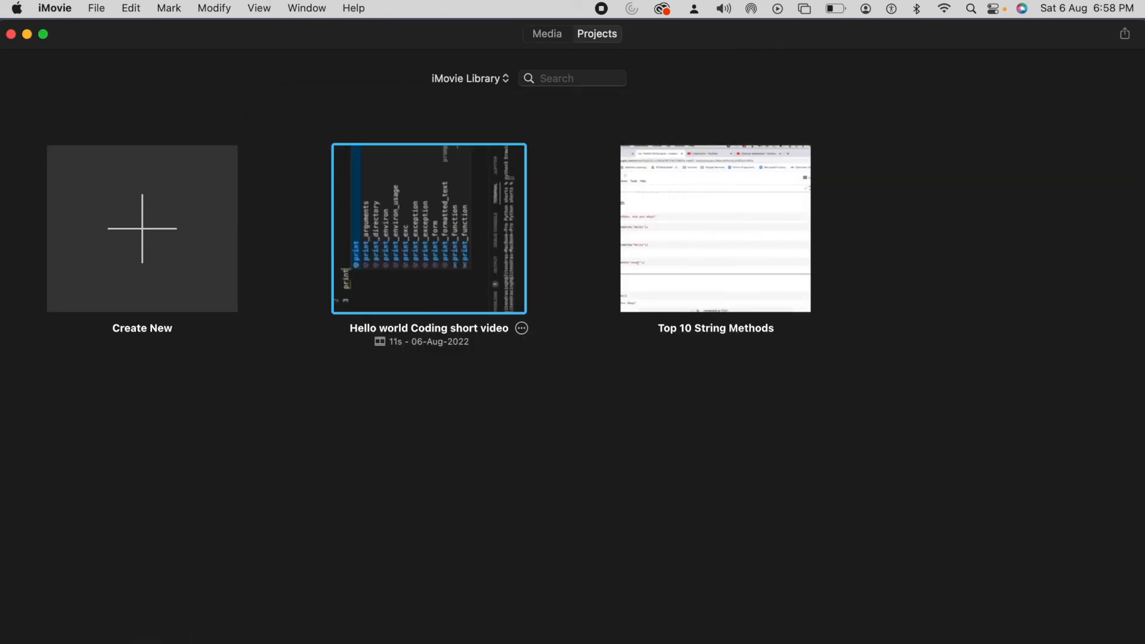
# Step: Open "Hello world Coding short video.mp4" from Downloads in QuickTime Player, rotate it right, and close it, discarding the rotated copy
pyautogui.click(162, 638)
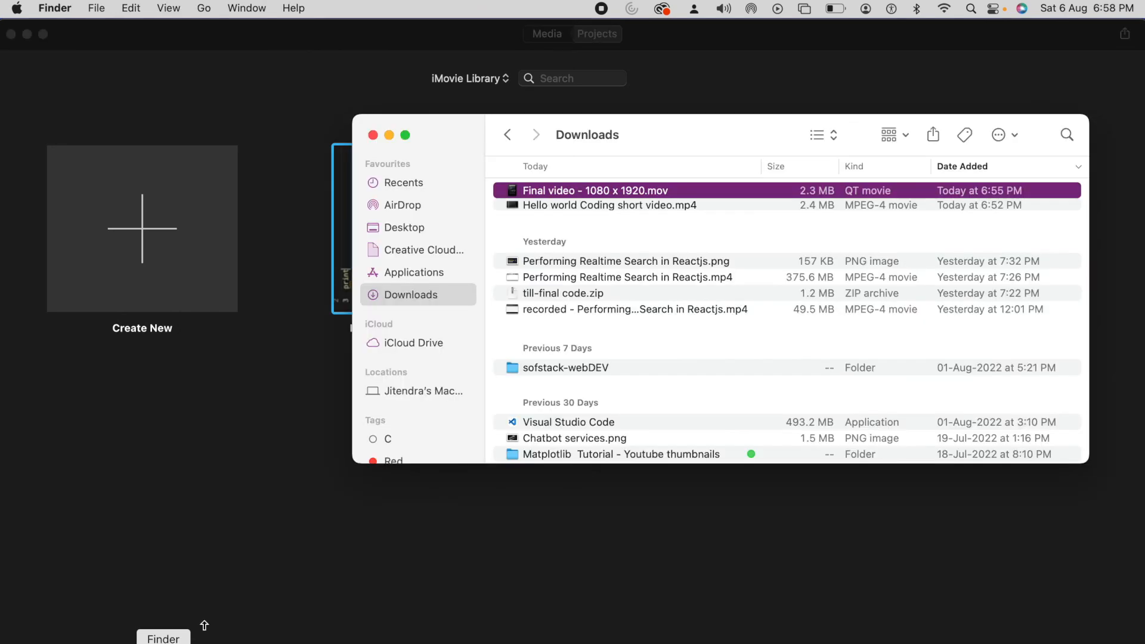
pyautogui.doubleClick(618, 206)
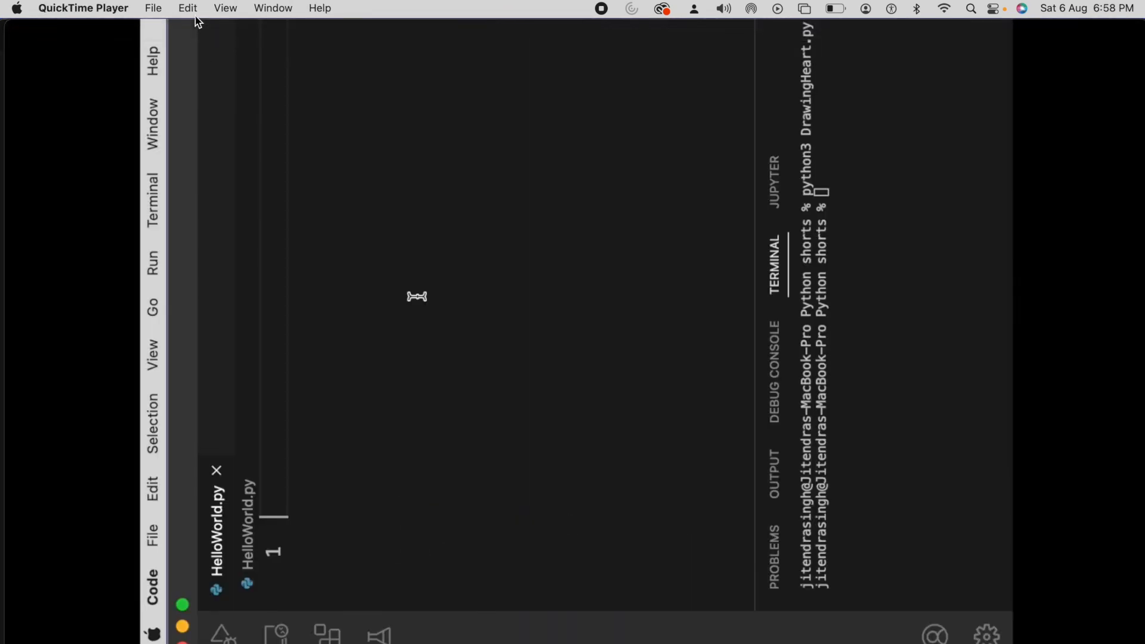
pyautogui.click(189, 9)
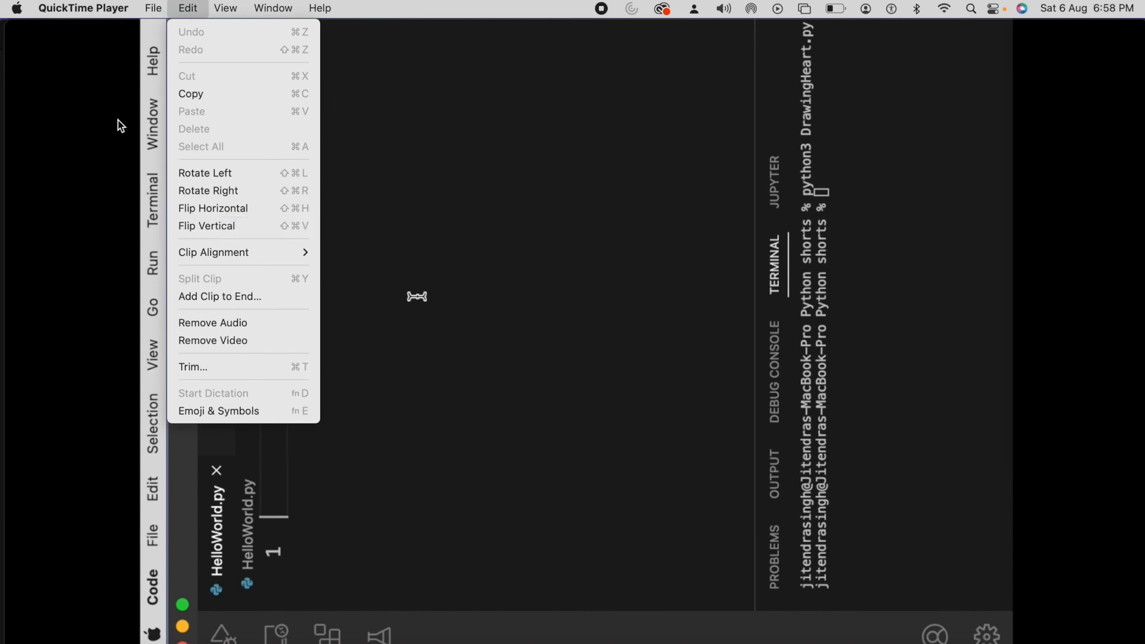
pyautogui.click(224, 191)
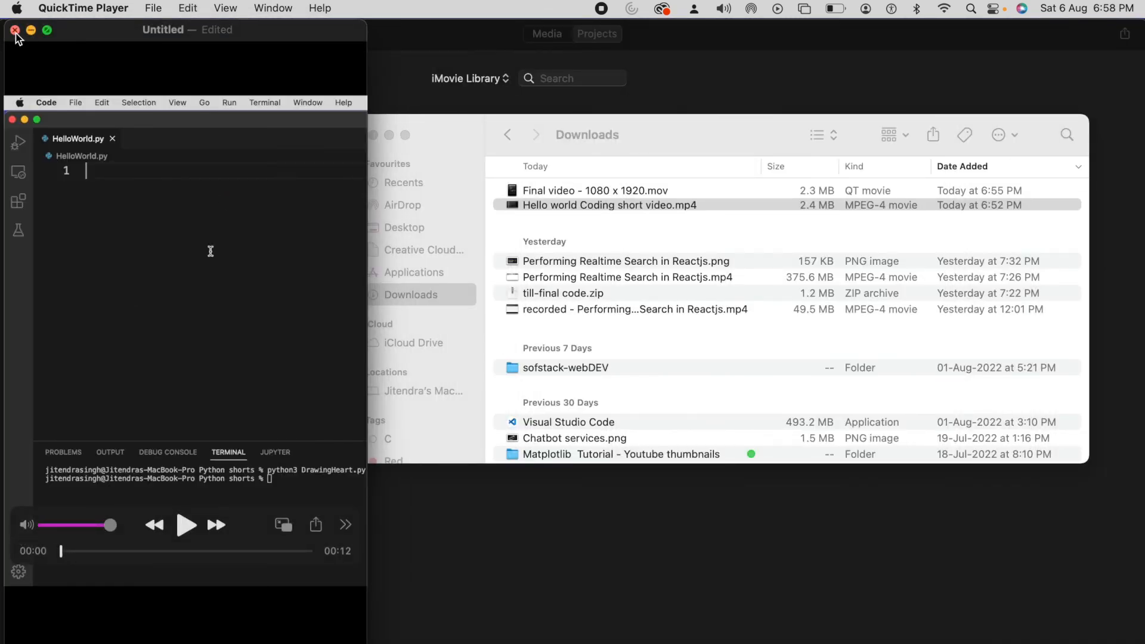
pyautogui.click(15, 31)
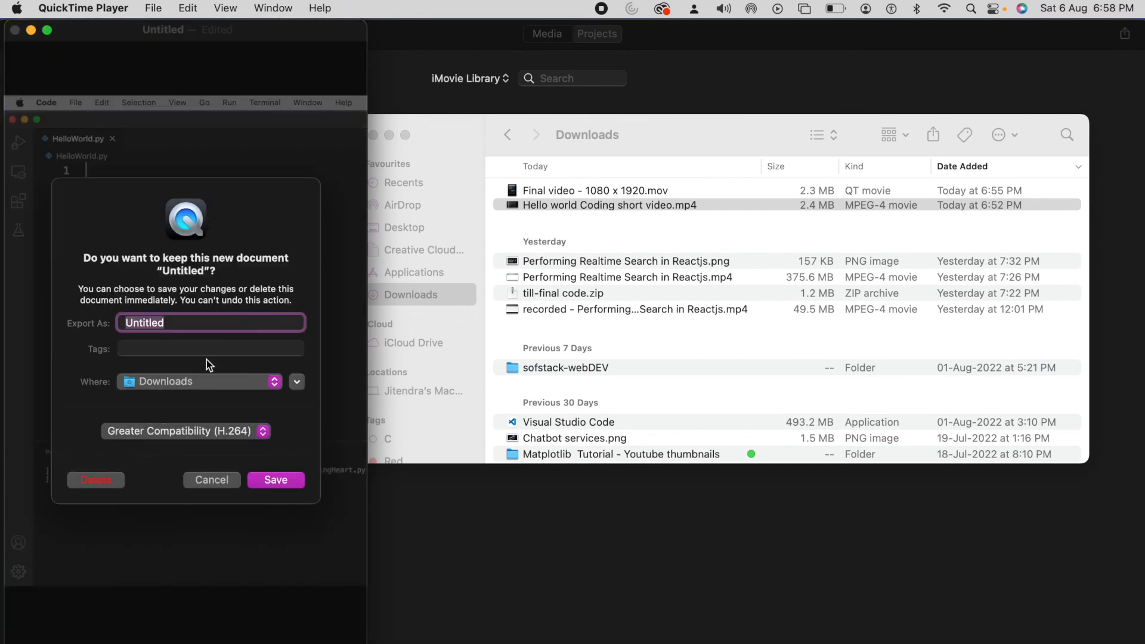
pyautogui.click(211, 480)
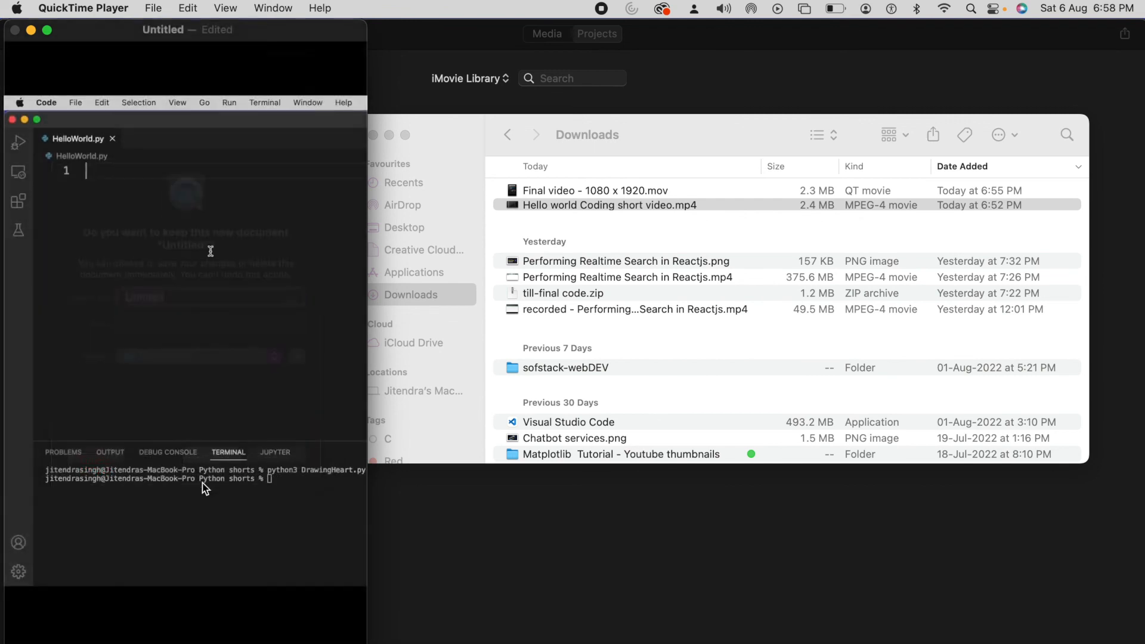
pyautogui.click(16, 32)
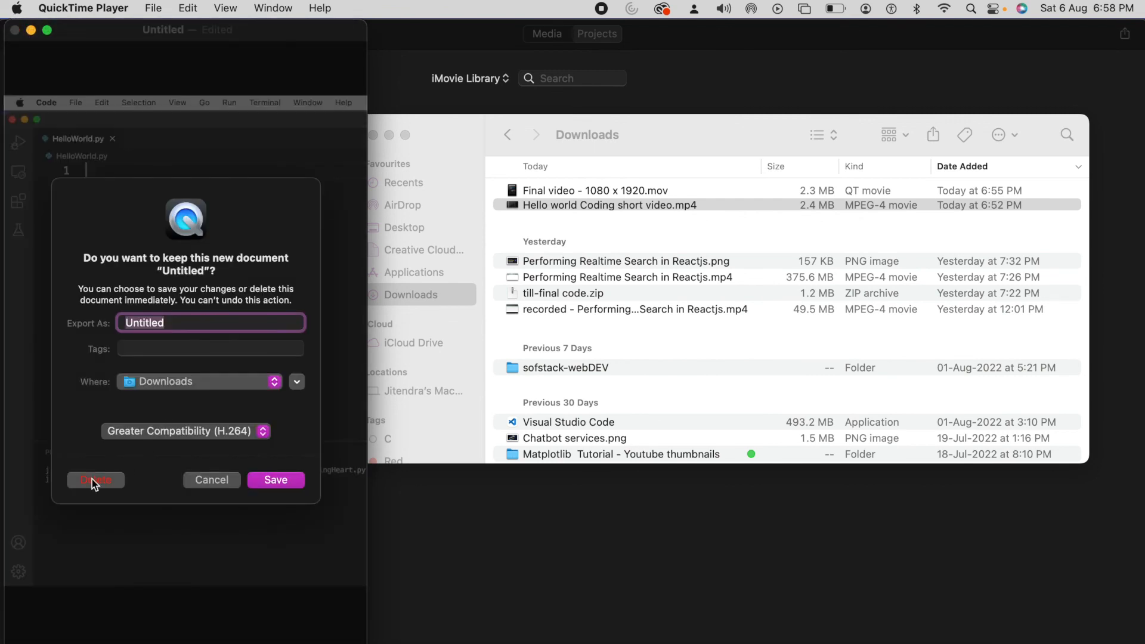
pyautogui.click(91, 479)
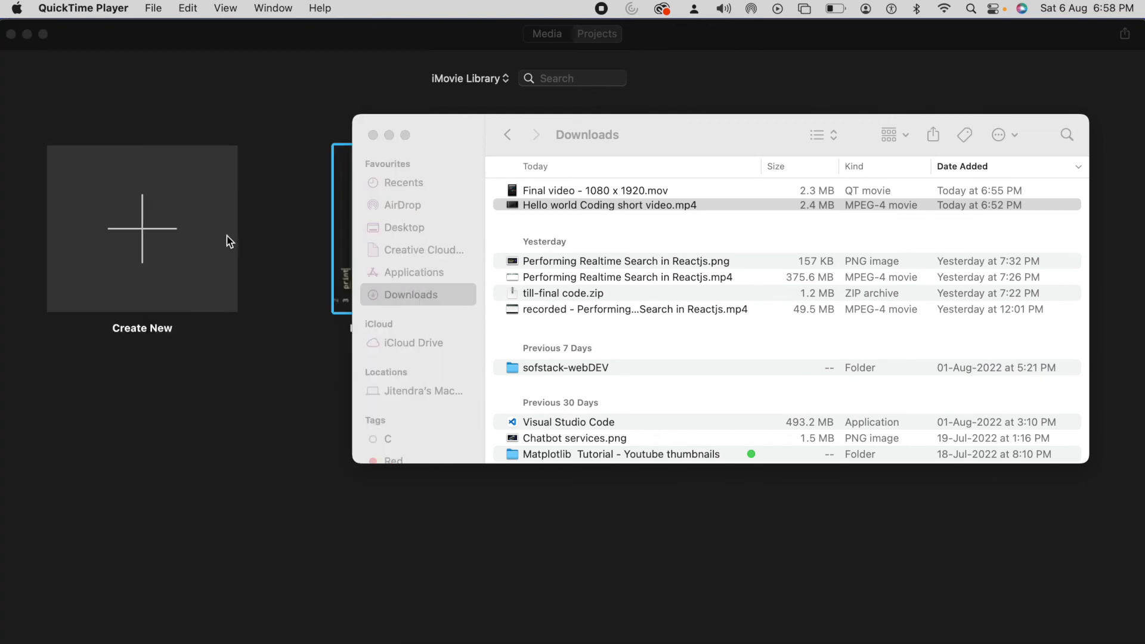